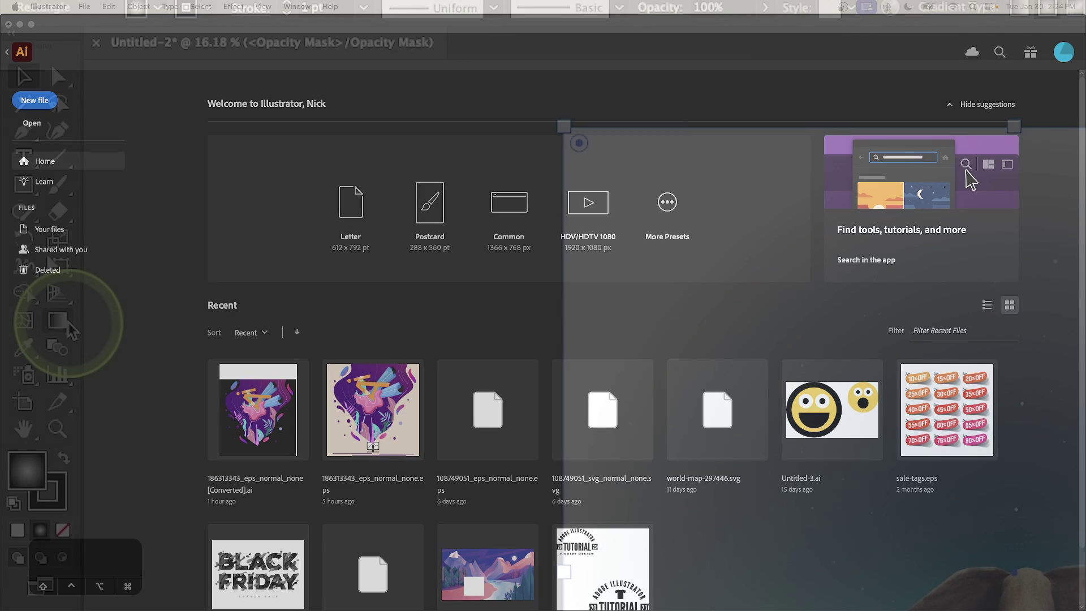
Pull the mask's radial gradient end stop inward and reposition the symbol in the map preview.
click(56, 315)
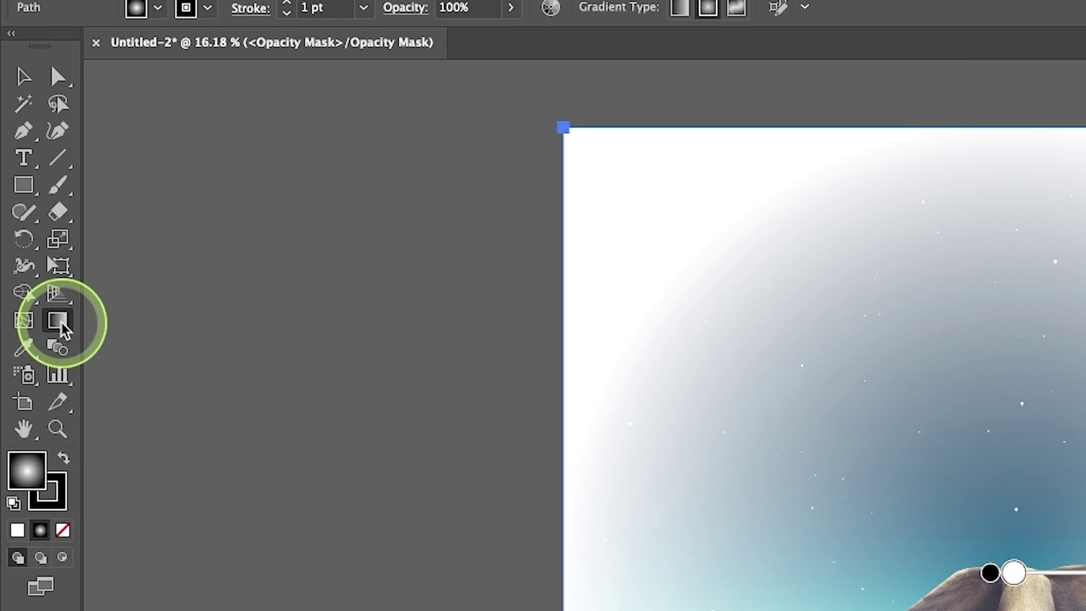
click(734, 327)
drag(730, 327, 673, 327)
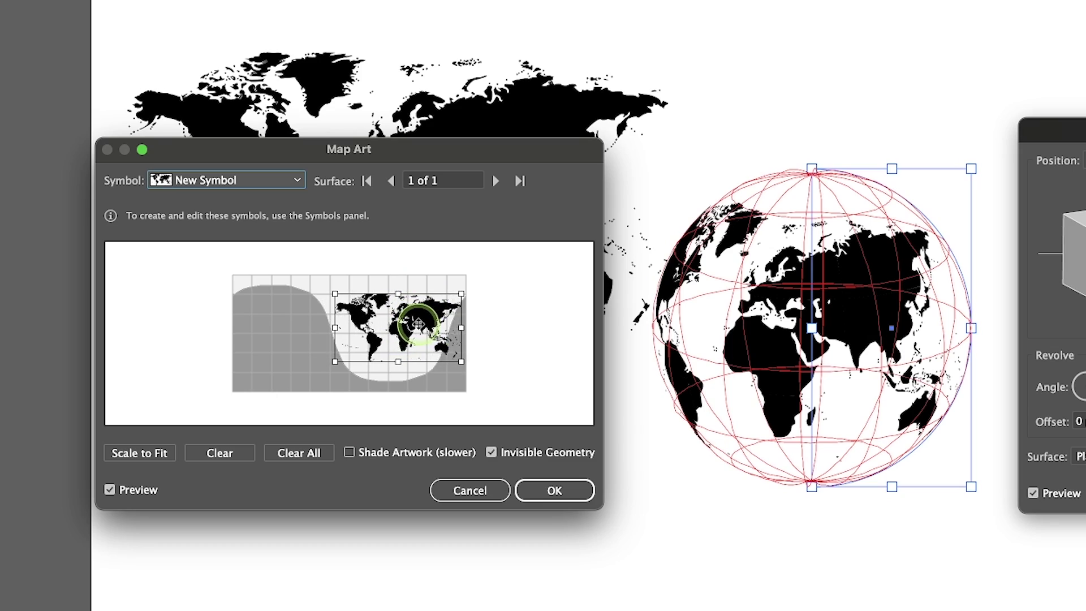
drag(396, 325, 423, 339)
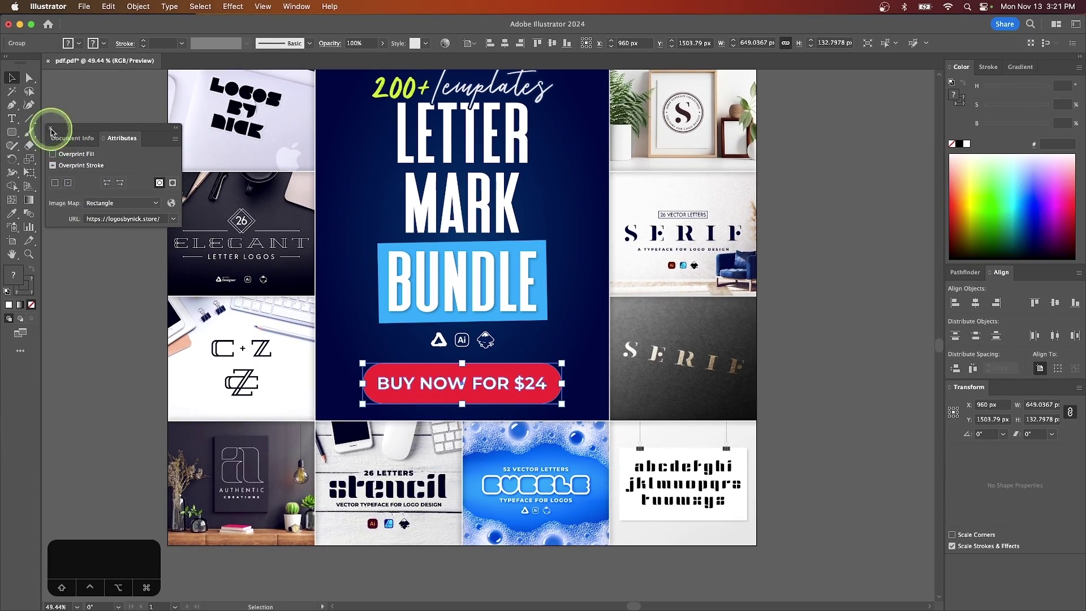
Raise path smoothness to 96%, resize the half circle, and widen the circle's stroke into a crescent.
click(50, 131)
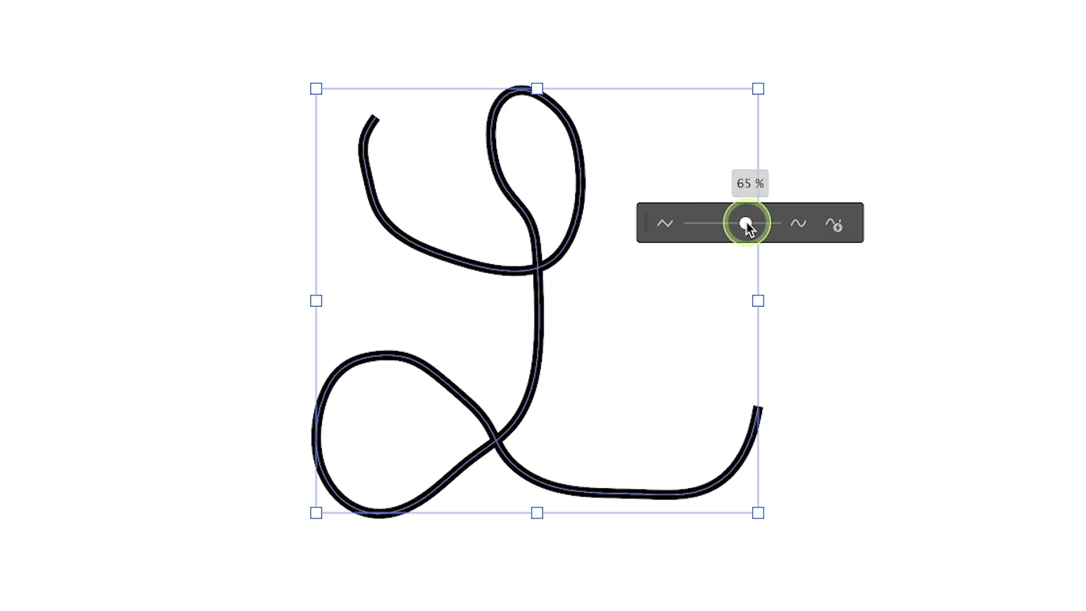
drag(746, 223, 766, 226)
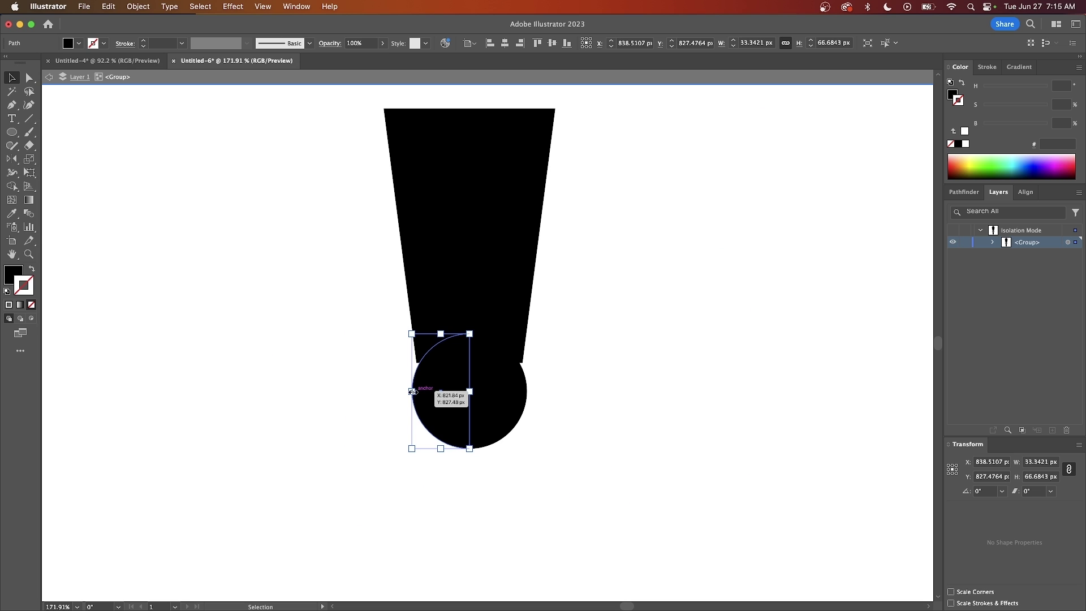
drag(403, 390, 388, 391)
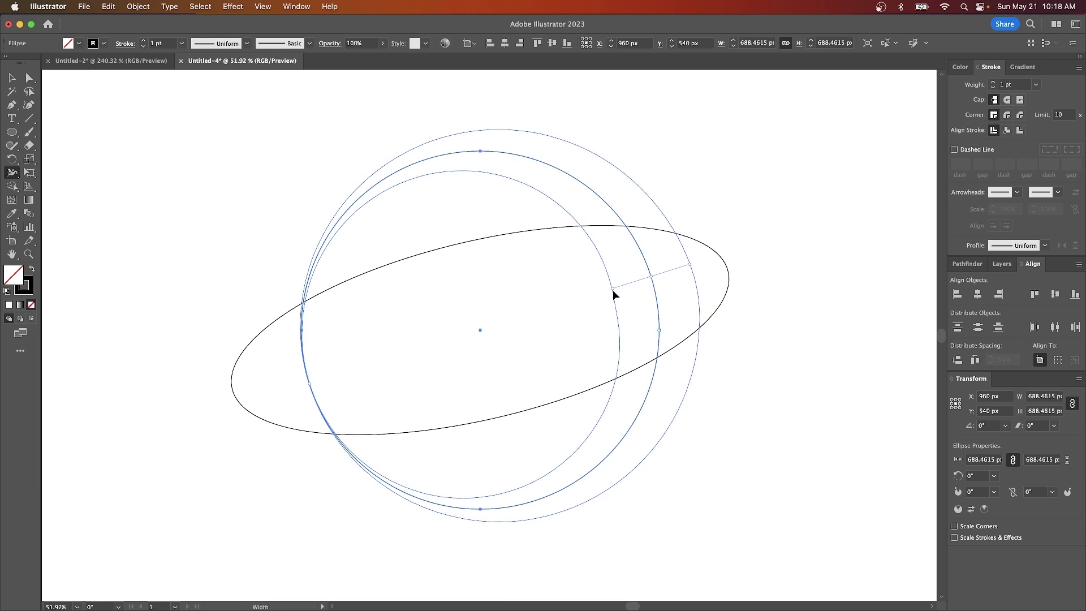
drag(613, 289, 630, 288)
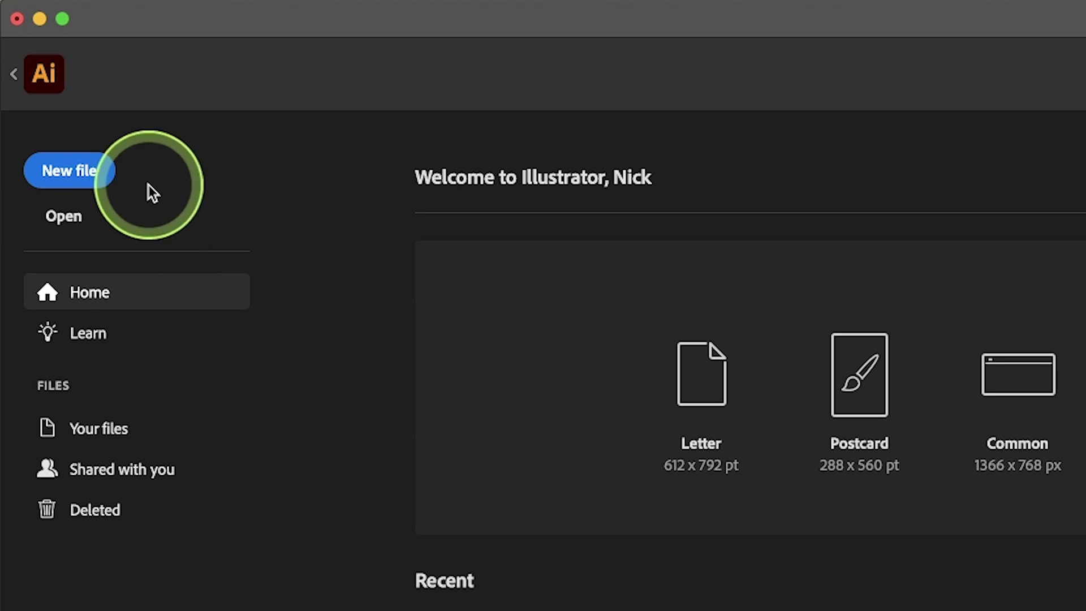
Open the new-document setup and browse the Saved, Mobile, Web and Print presets.
click(57, 173)
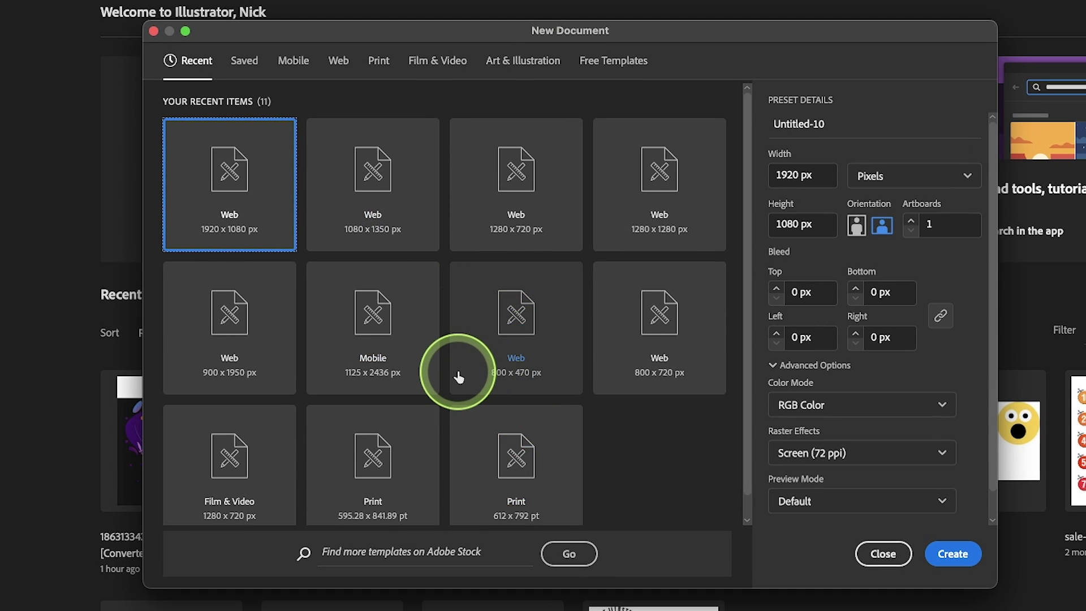
click(245, 73)
click(290, 69)
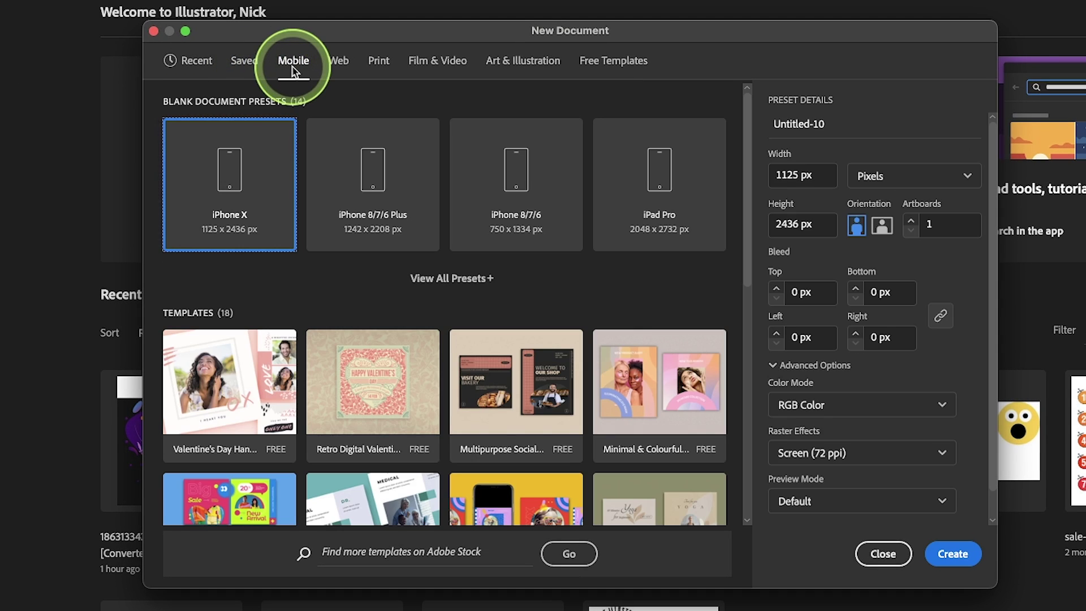
click(342, 69)
click(378, 65)
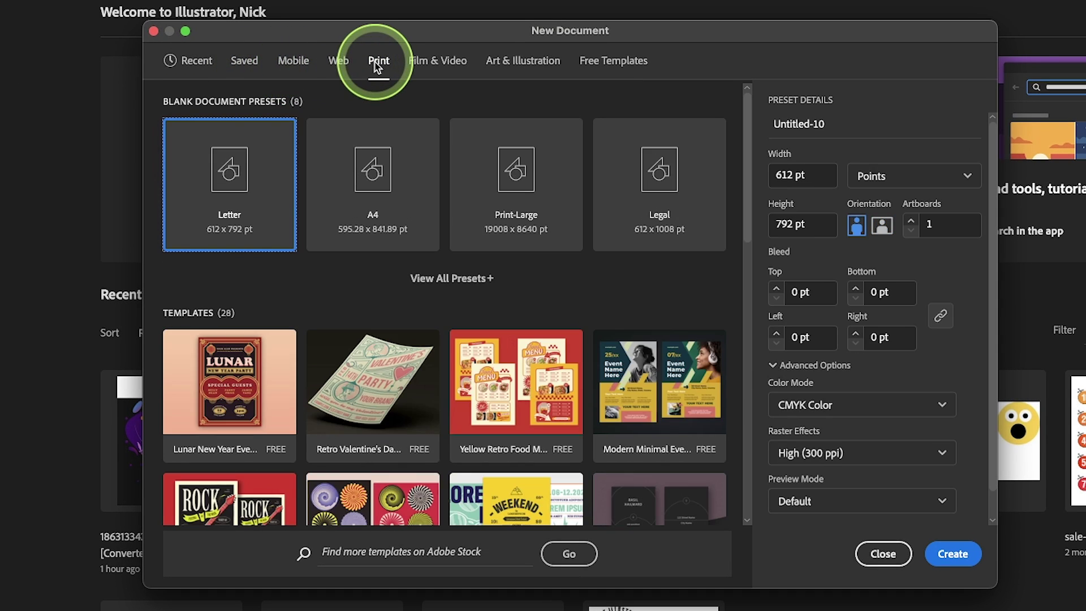
Browse the Film & Video, Art & Illustration and Free Templates presets, then return to Recent.
click(420, 67)
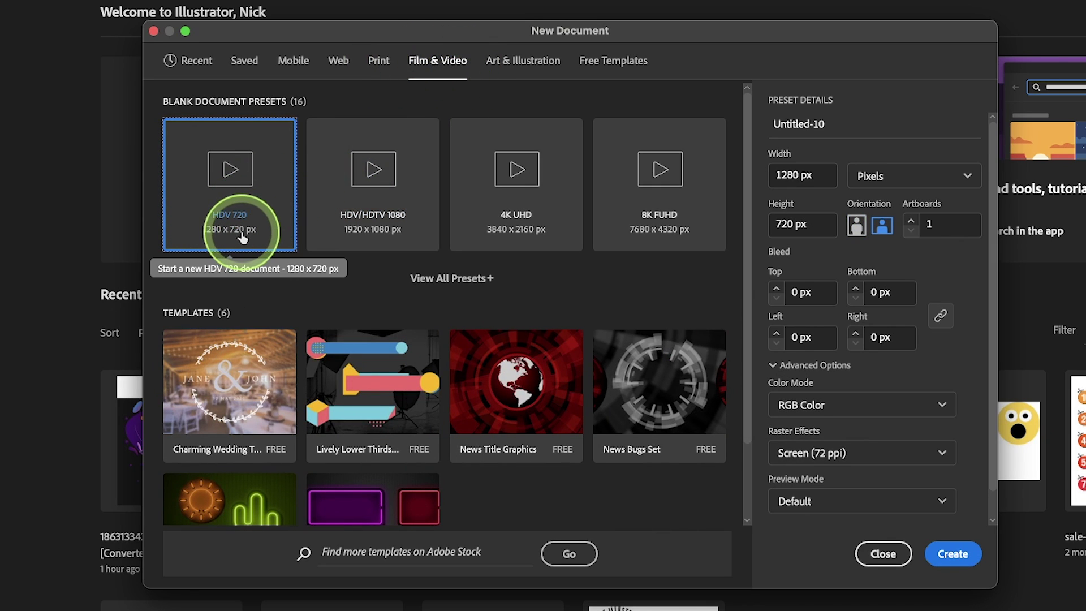
click(538, 61)
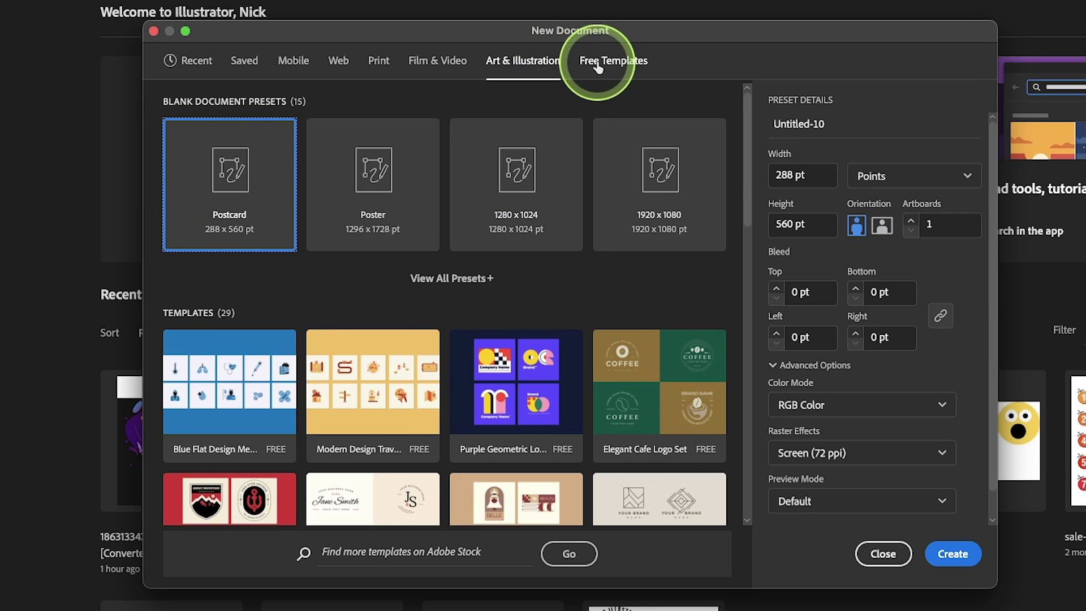
click(600, 62)
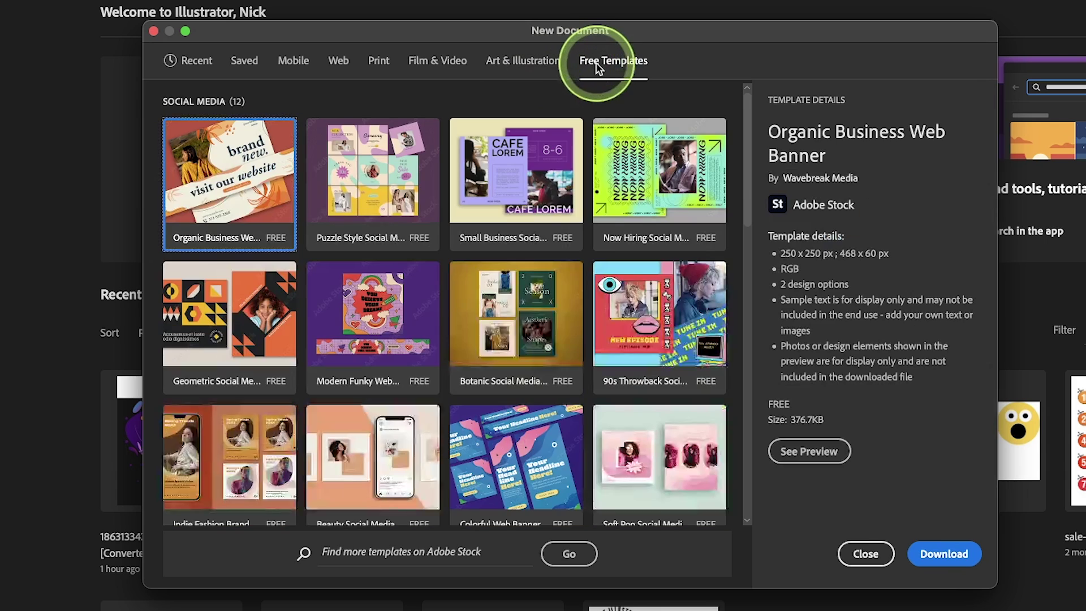
click(188, 63)
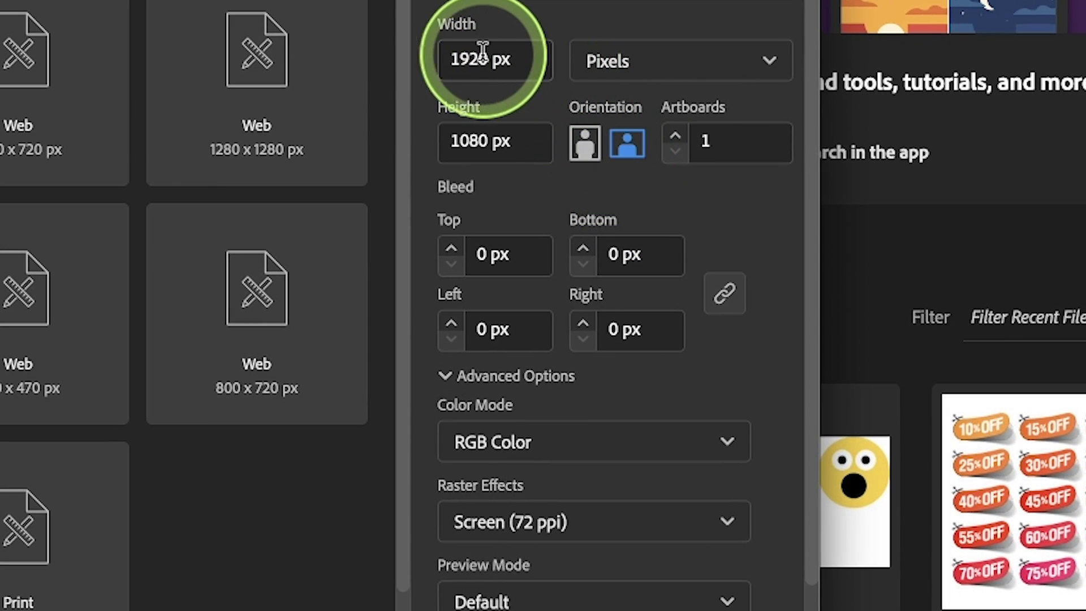
double_click(482, 57)
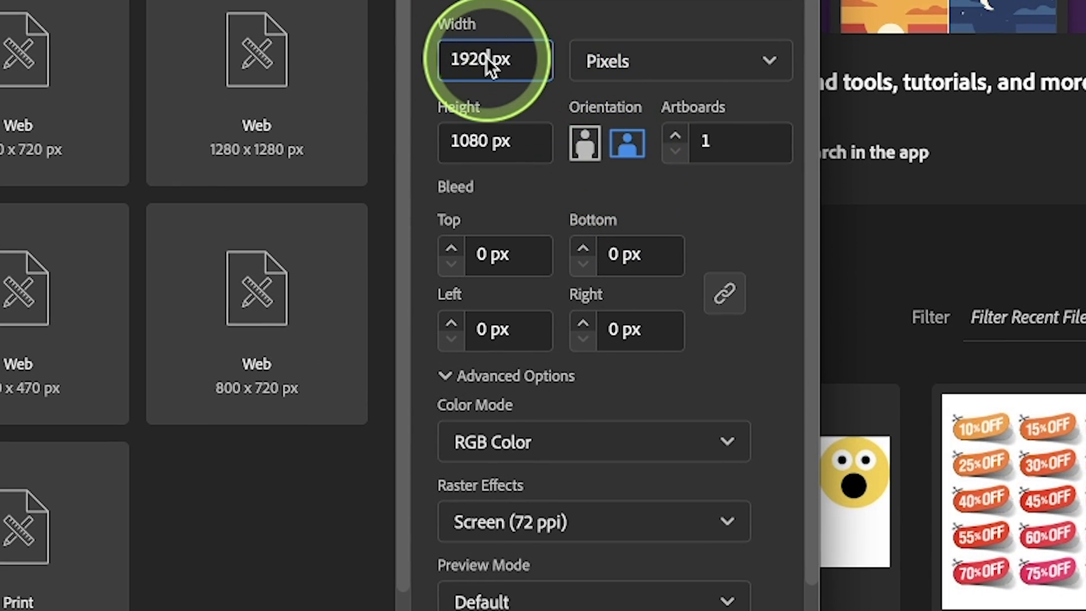
double_click(478, 141)
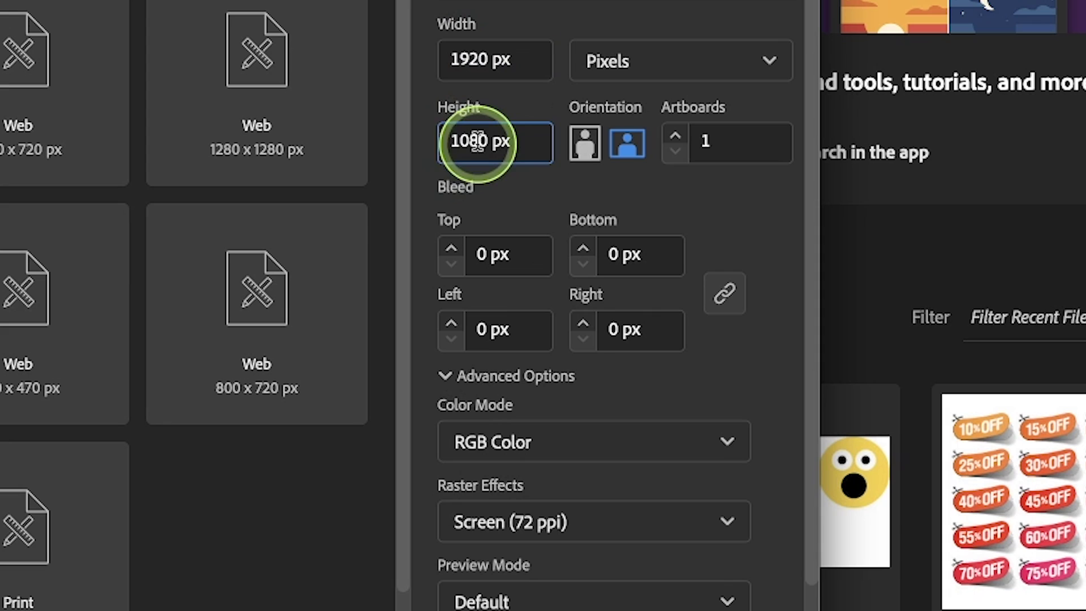
click(503, 144)
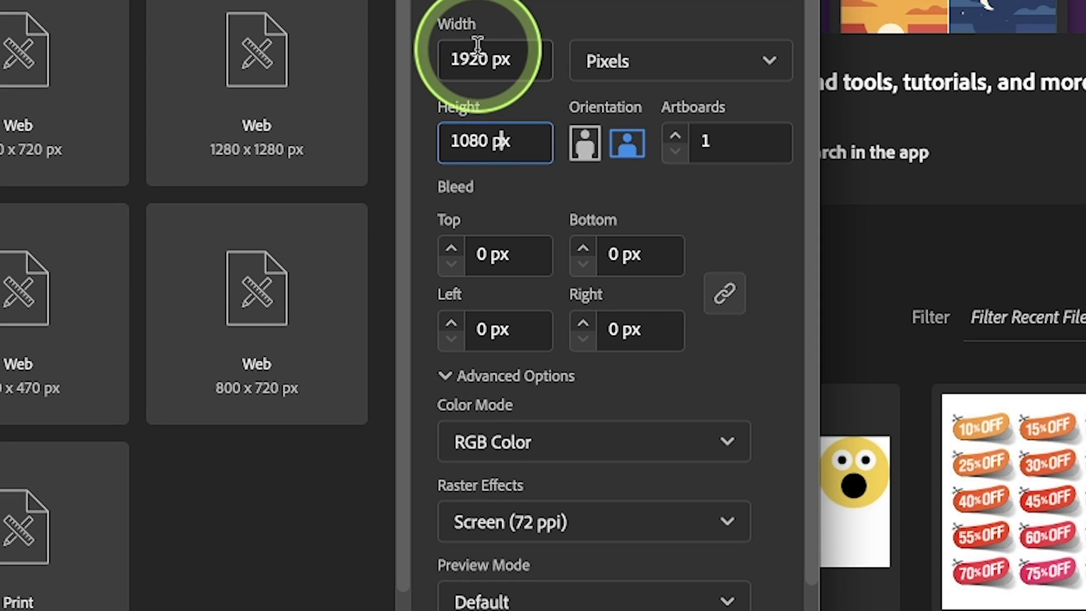
click(619, 64)
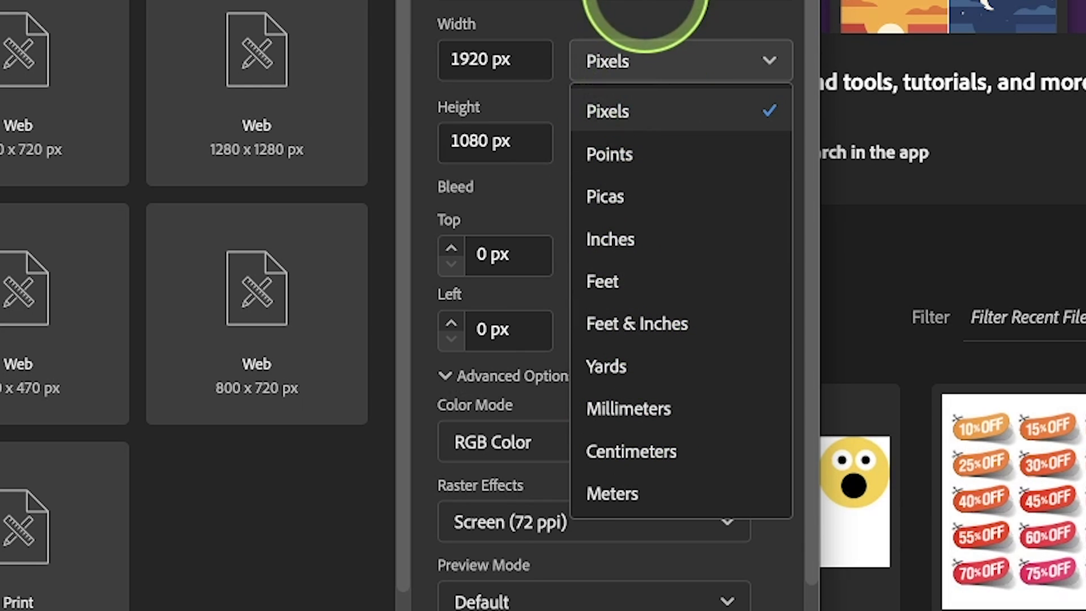
click(644, 2)
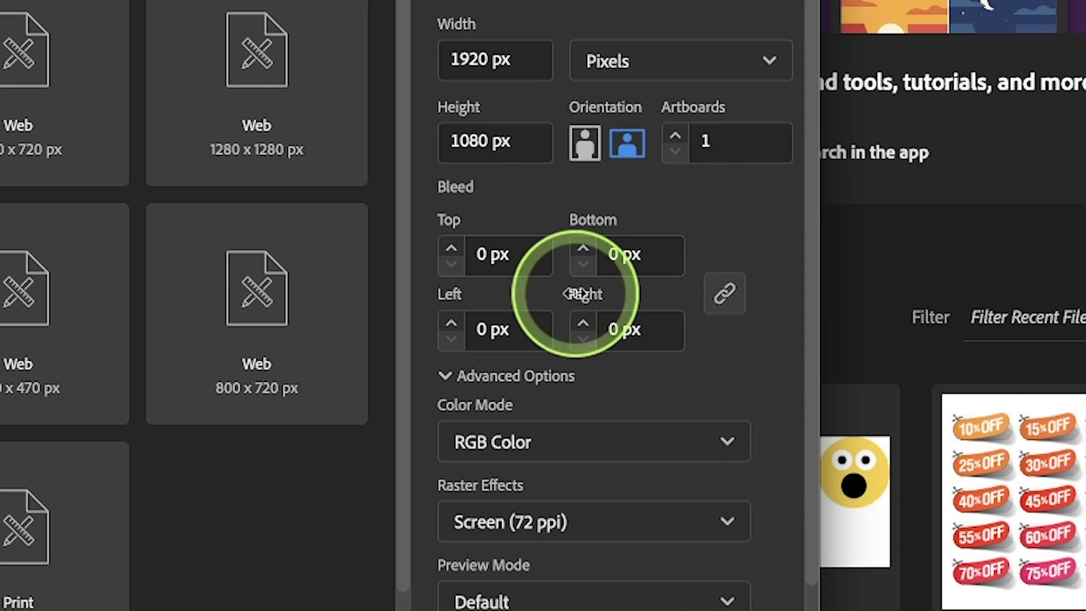
scroll(771, 366, down, 2)
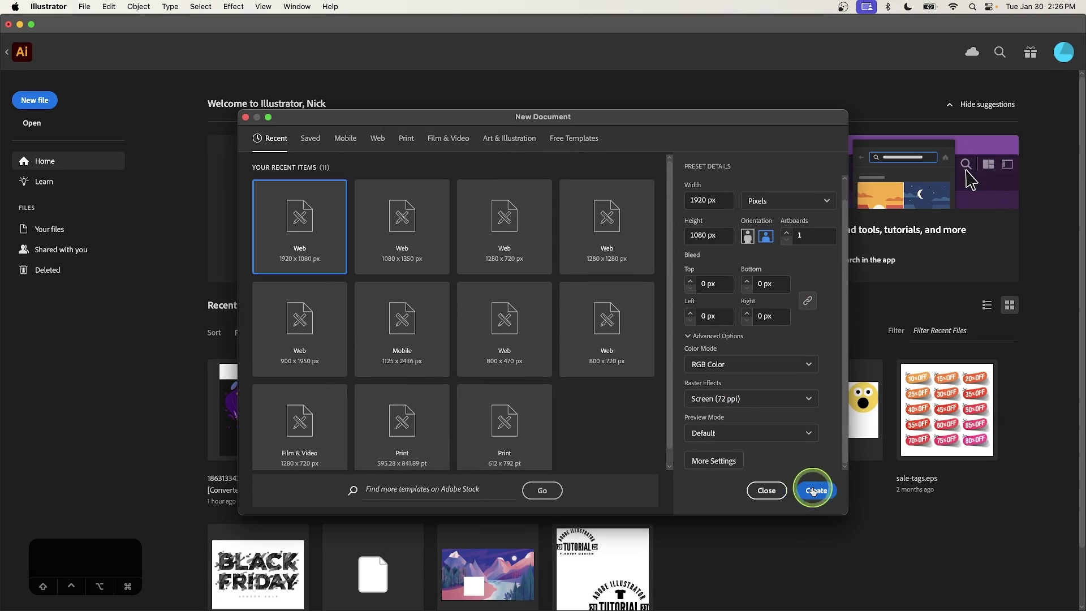
Create the blank 1920 x 1080 document Untitled-10 and glance through the Illustrator, Edit and Window menus.
click(813, 491)
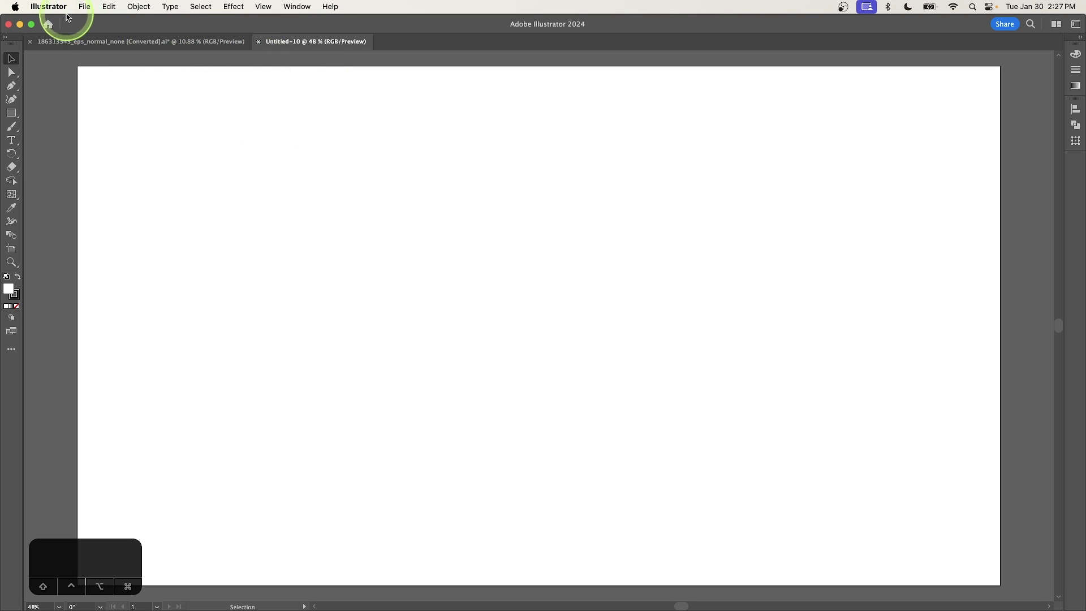
click(109, 6)
mouse_move(220, 11)
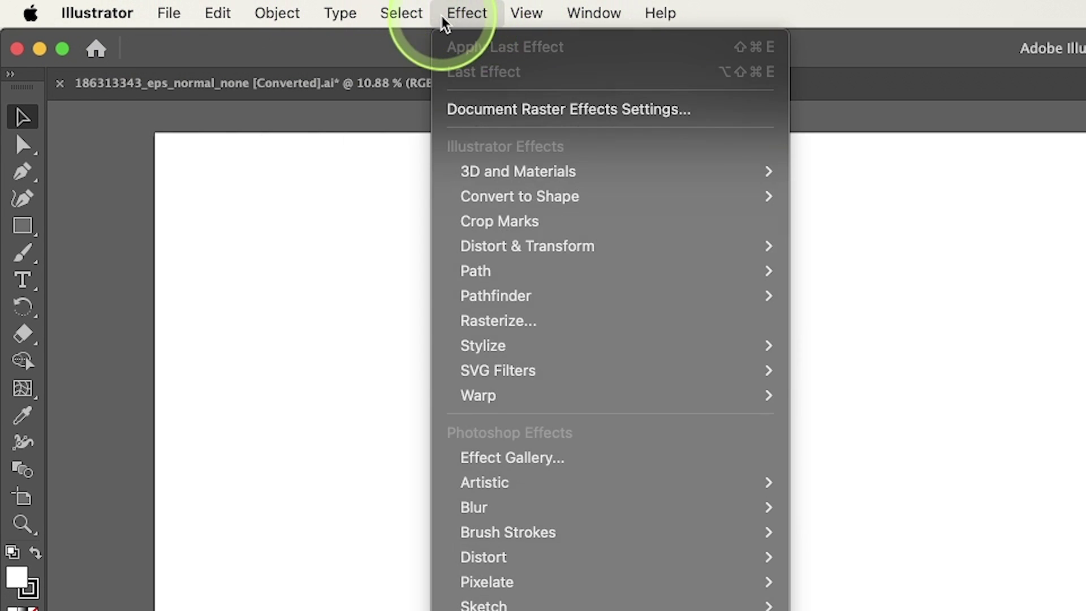
mouse_move(330, 24)
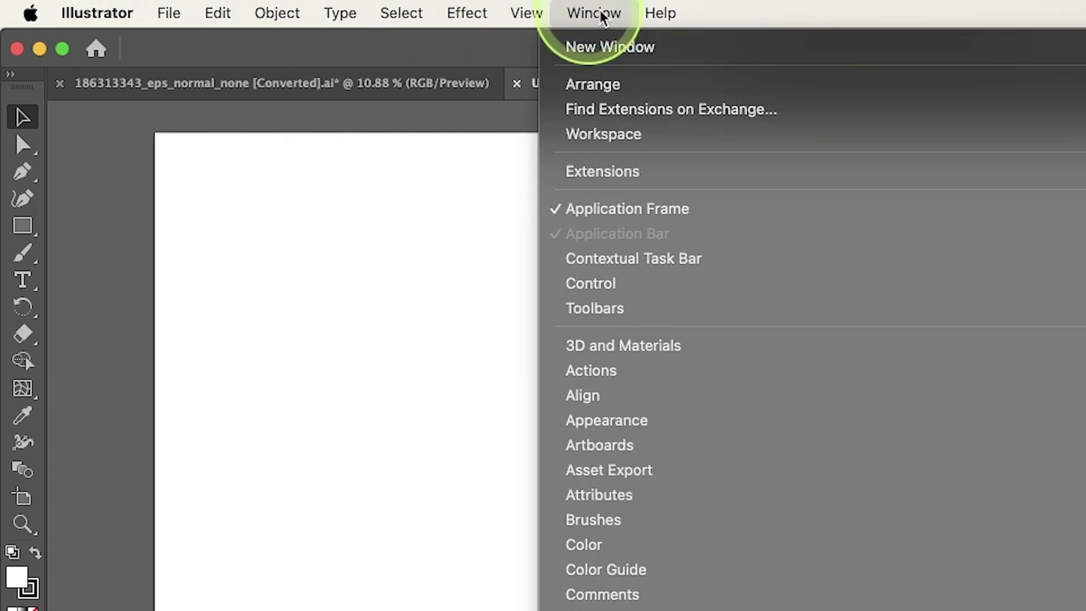
click(813, 46)
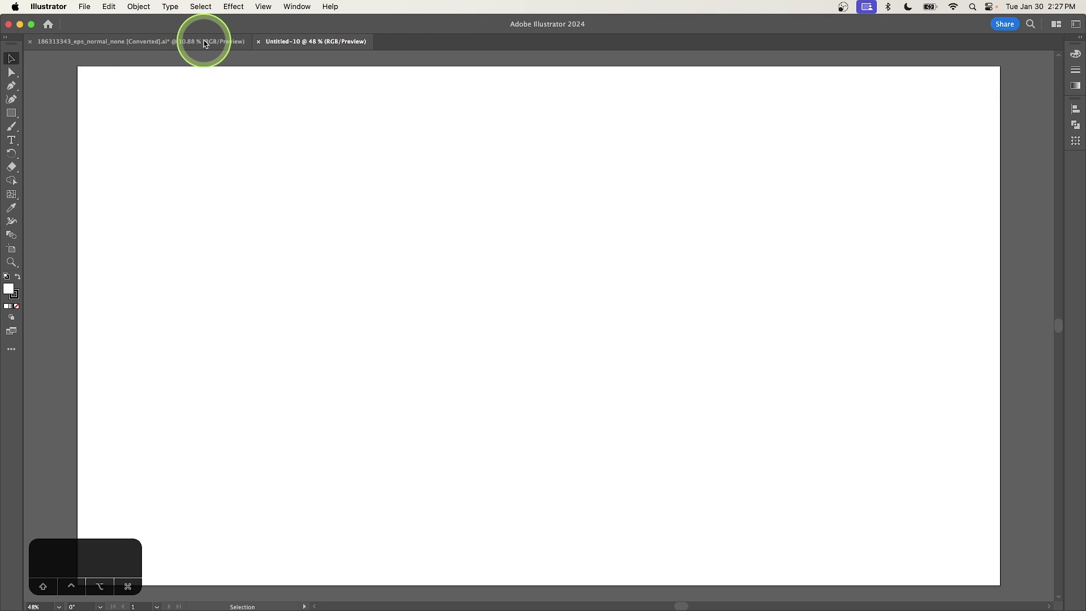
Turn on the Control panel from the Window menu.
click(297, 7)
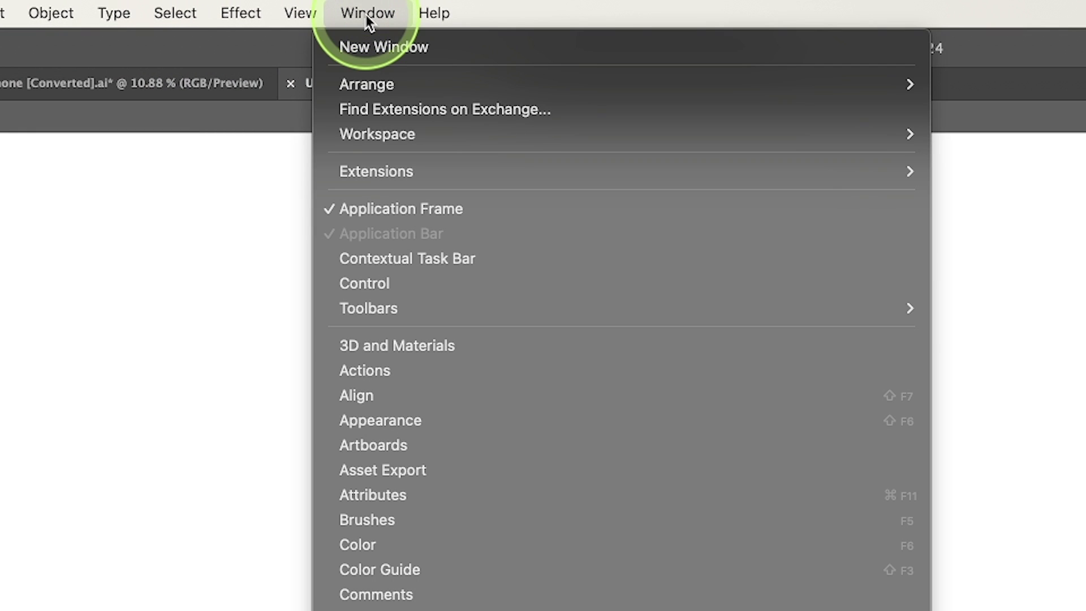
click(365, 287)
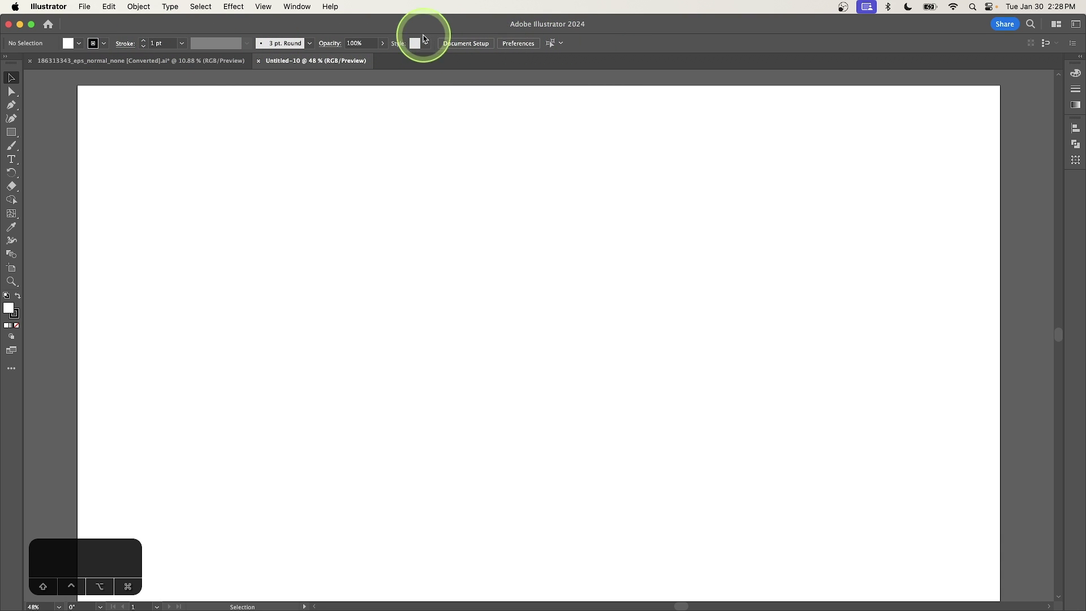
click(180, 60)
click(306, 66)
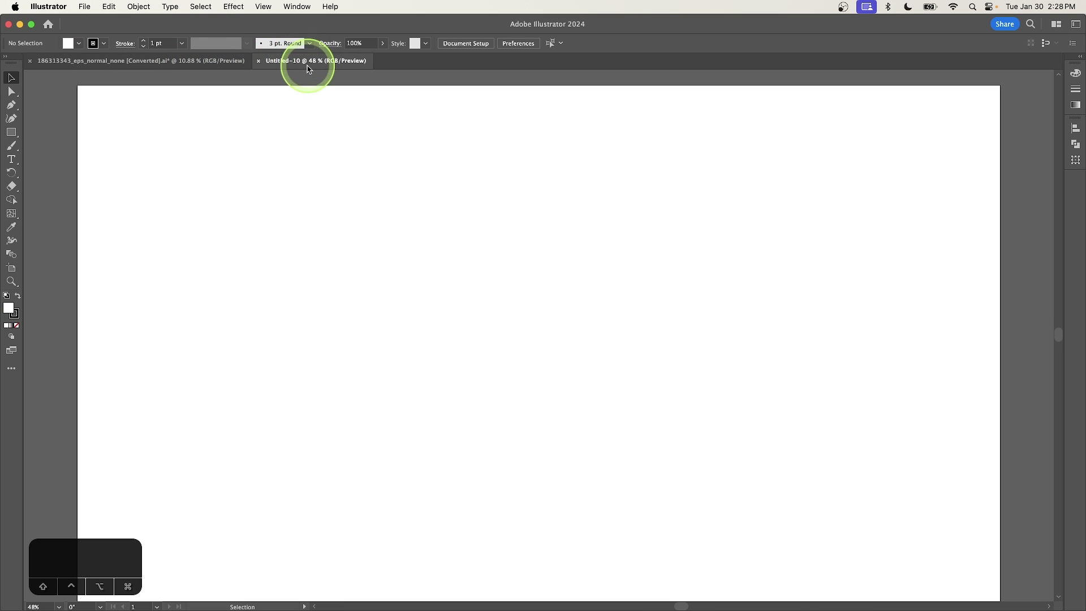
click(201, 61)
click(300, 62)
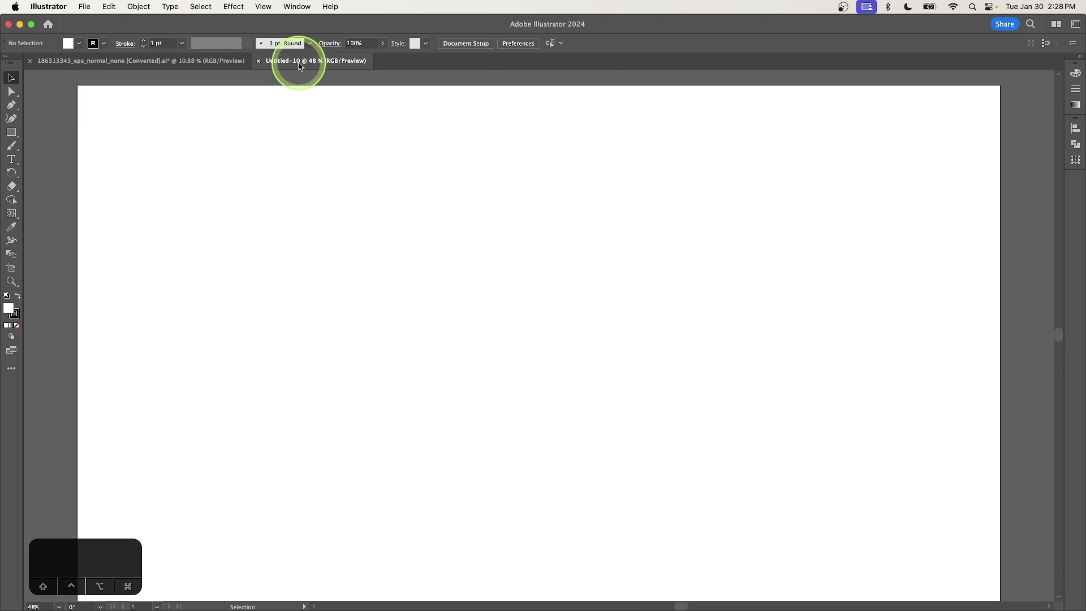
click(202, 61)
scroll(542, 228, up, 3)
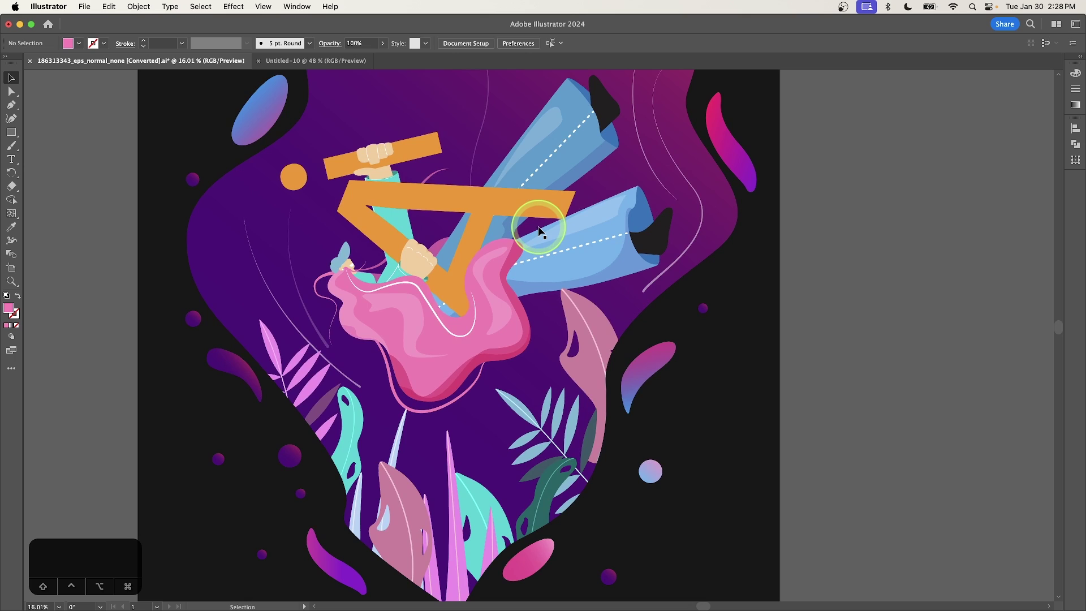
click(300, 61)
scroll(402, 222, down, 2)
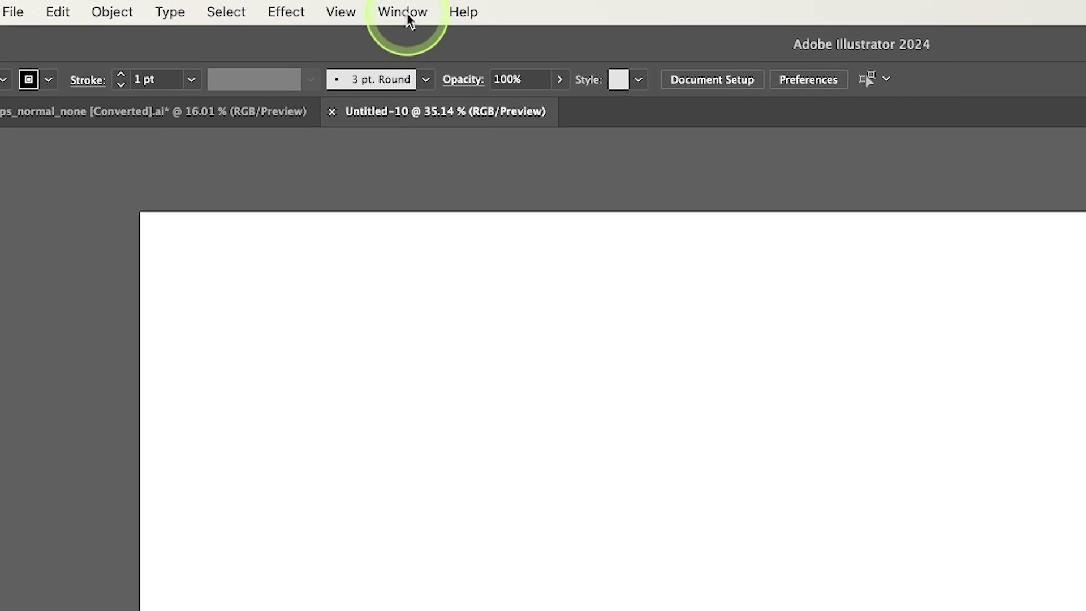
Switch the toolbar to the Advanced tool set via Window > Toolbars.
click(297, 6)
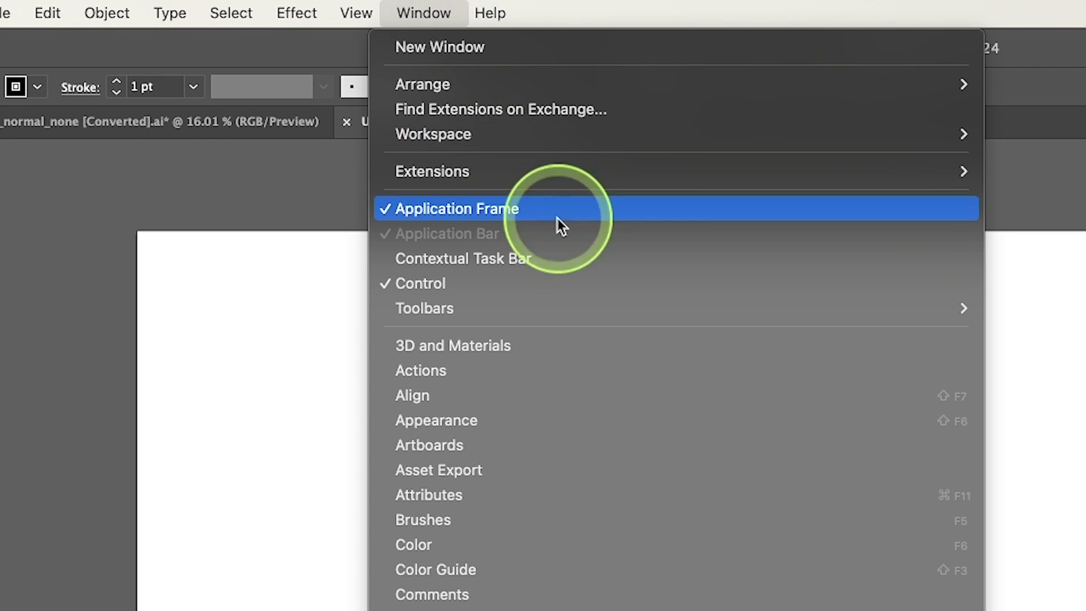
mouse_move(775, 307)
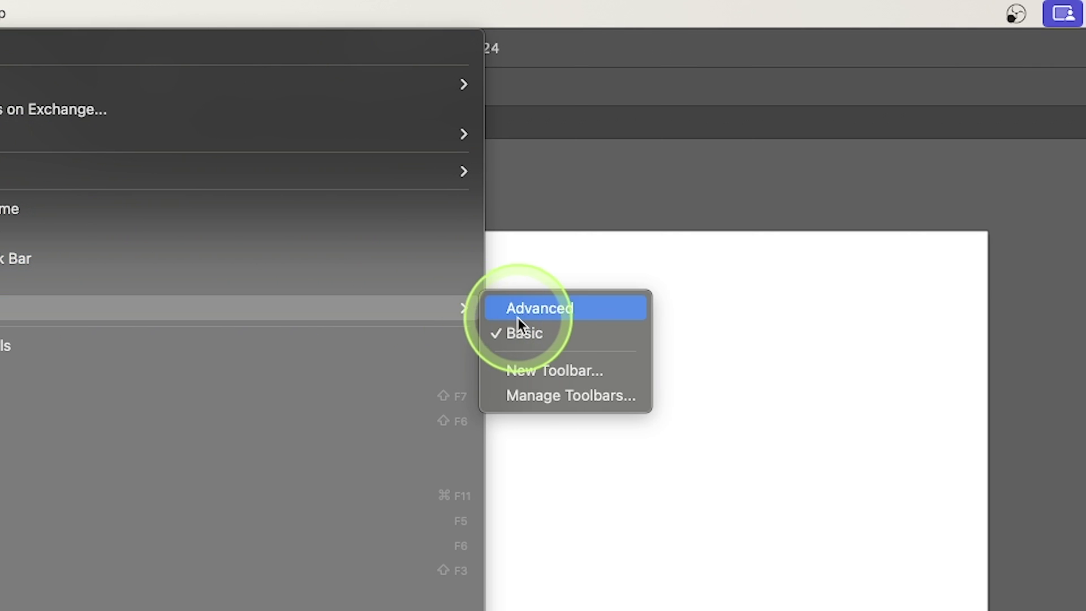
click(536, 312)
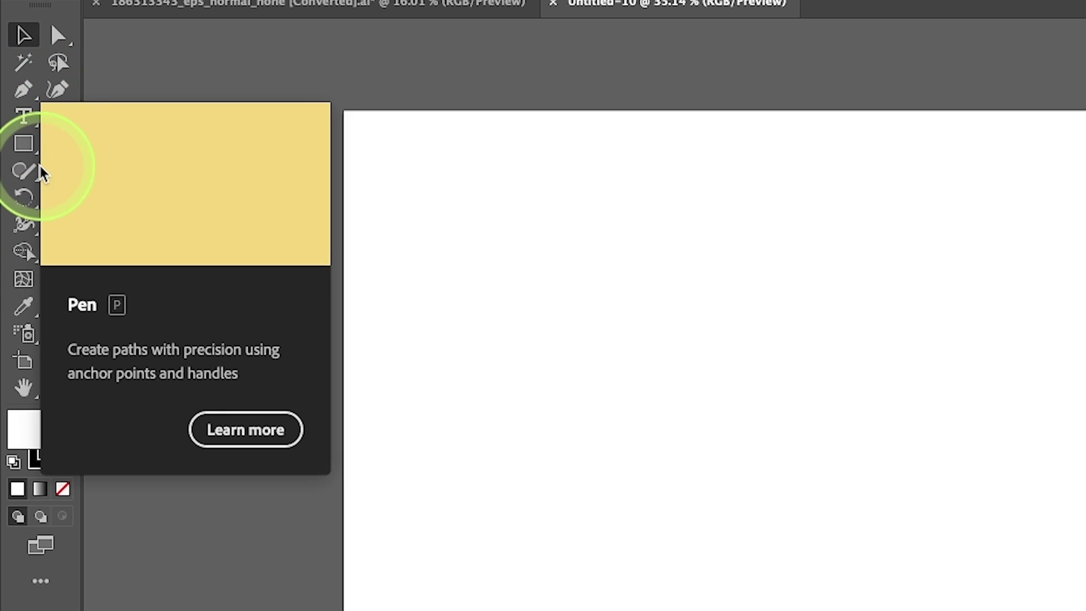
Explore the Pen, Type and Rectangle tool groups, ending with the Ellipse tool selected.
click(28, 86)
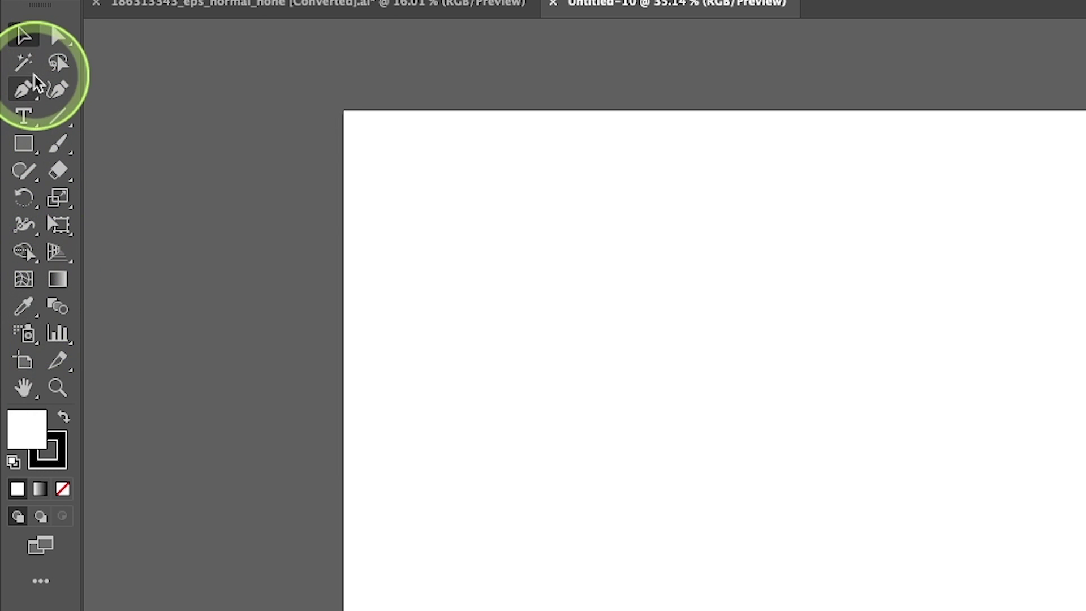
click(30, 93)
mouse_move(30, 94)
mouse_down()
mouse_move(53, 97)
mouse_move(127, 156)
mouse_move(129, 143)
mouse_move(25, 123)
mouse_move(24, 157)
mouse_move(115, 221)
mouse_move(133, 209)
mouse_move(67, 184)
mouse_move(61, 91)
mouse_up()
click(26, 123)
click(59, 89)
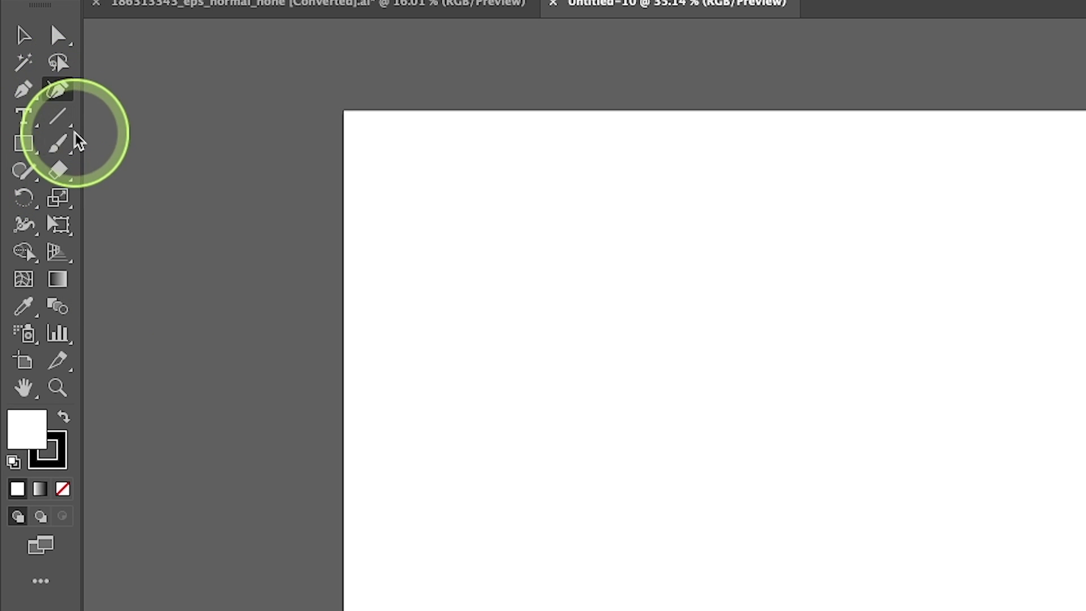
click(26, 146)
drag(28, 150, 113, 196)
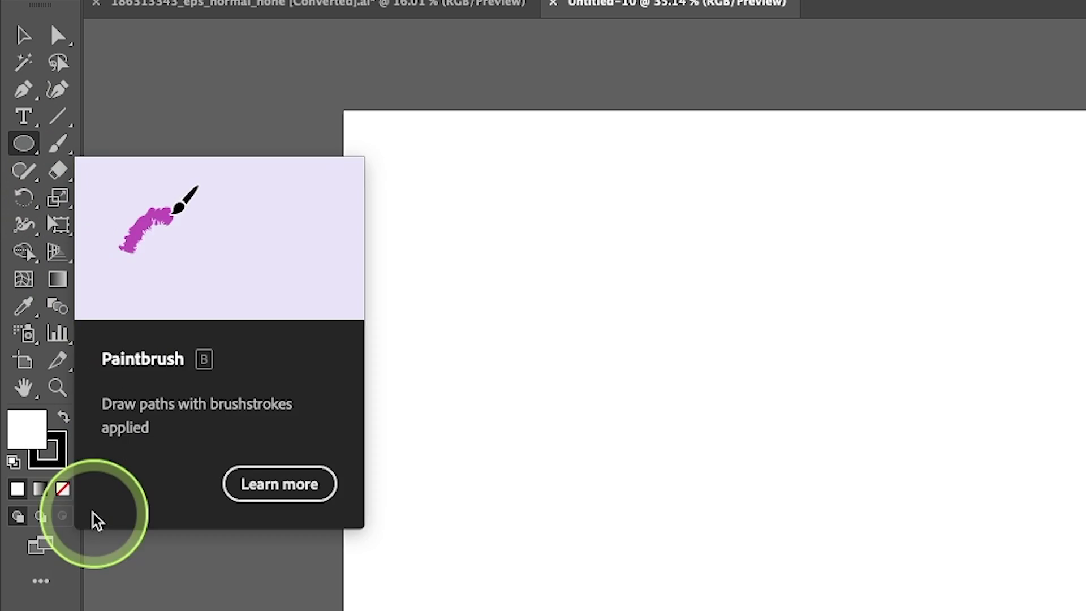
click(43, 582)
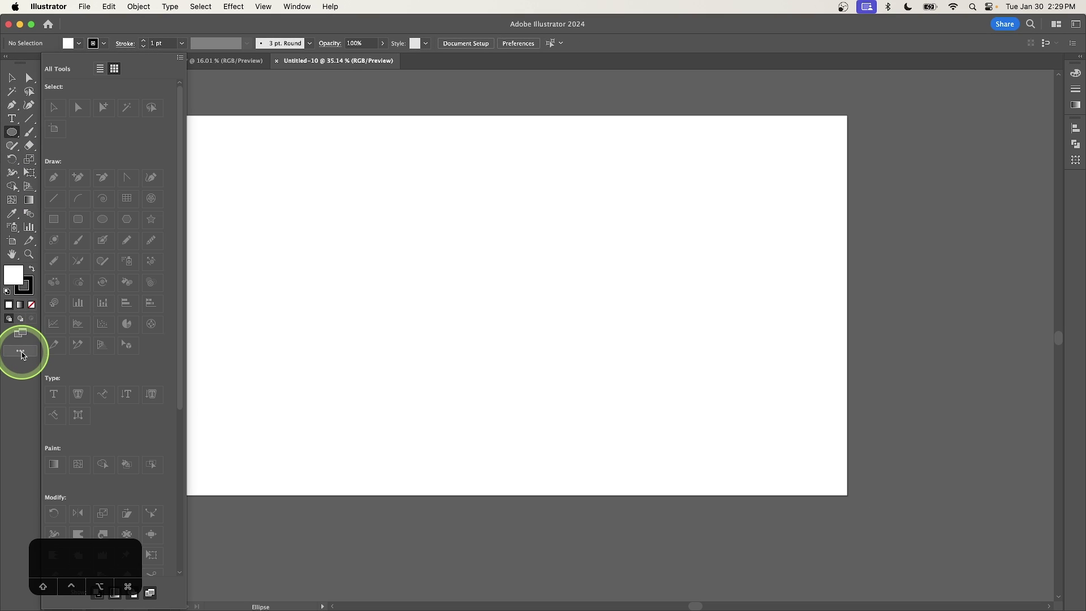
scroll(100, 149, down, 5)
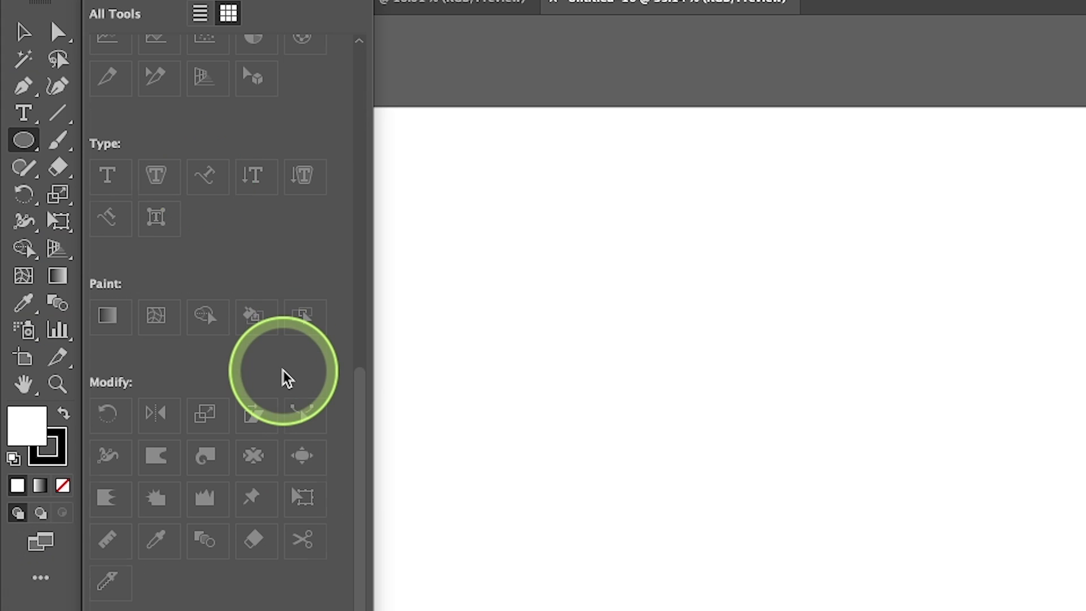
scroll(287, 378, up, 5)
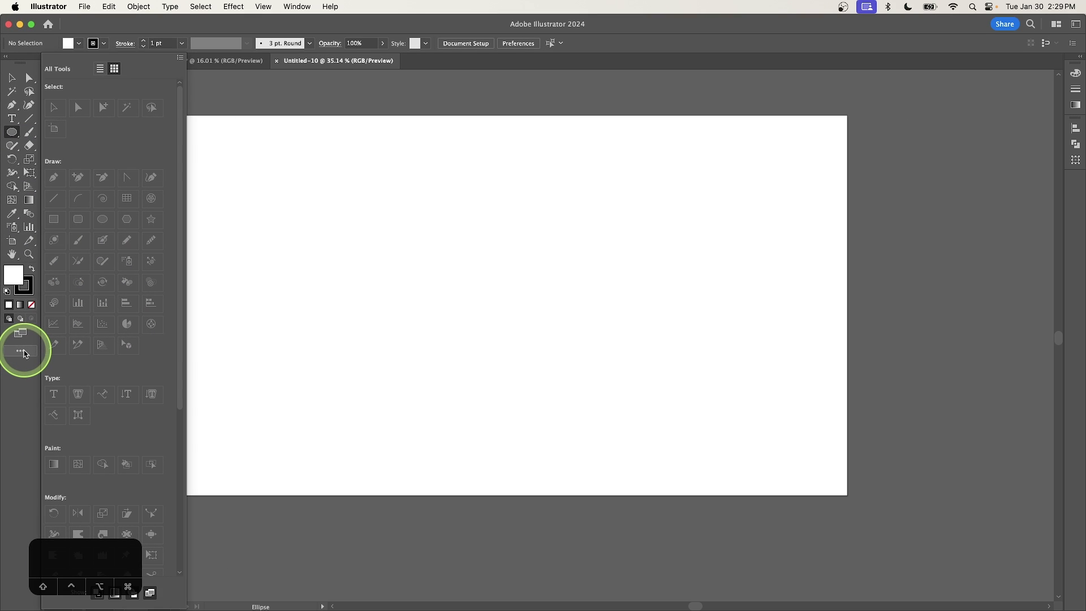
click(23, 353)
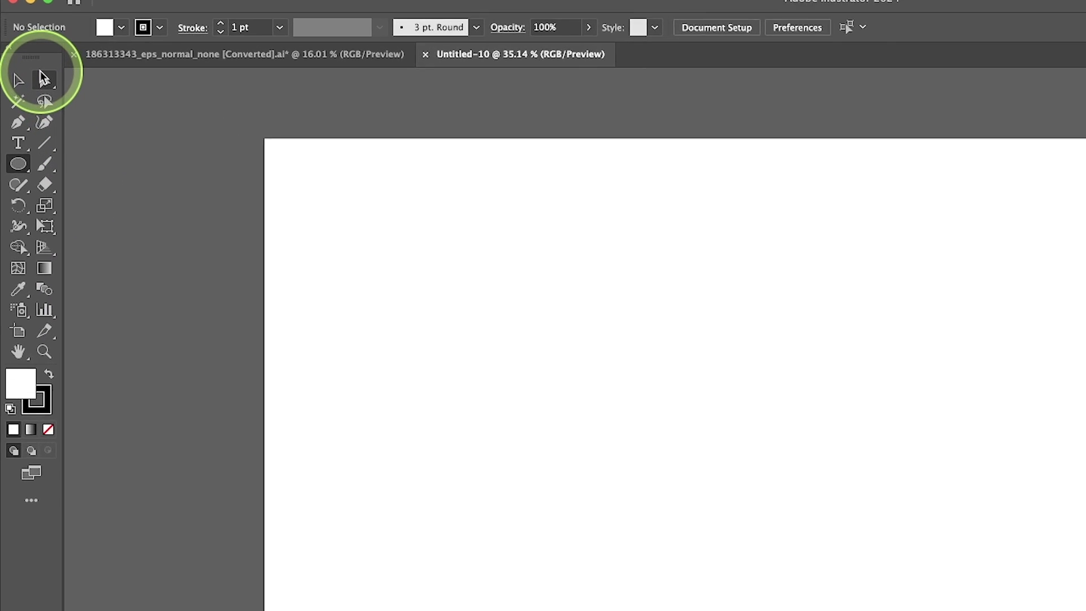
Float the toolbar as a separate panel, move it across the canvas, and switch to the illustration document.
drag(39, 57, 390, 157)
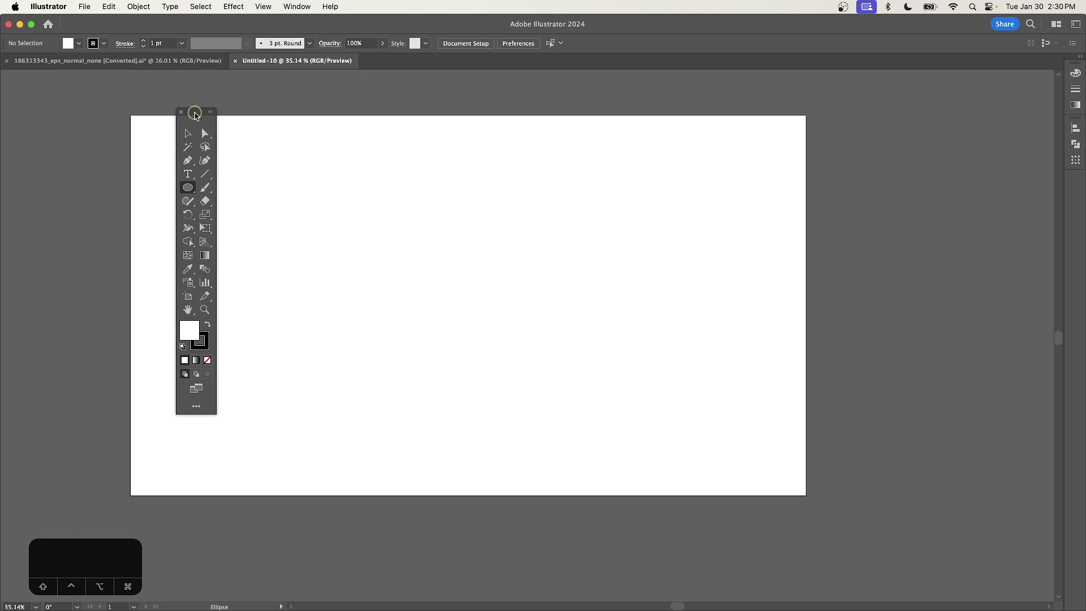
drag(196, 115, 177, 150)
scroll(249, 175, up, 5)
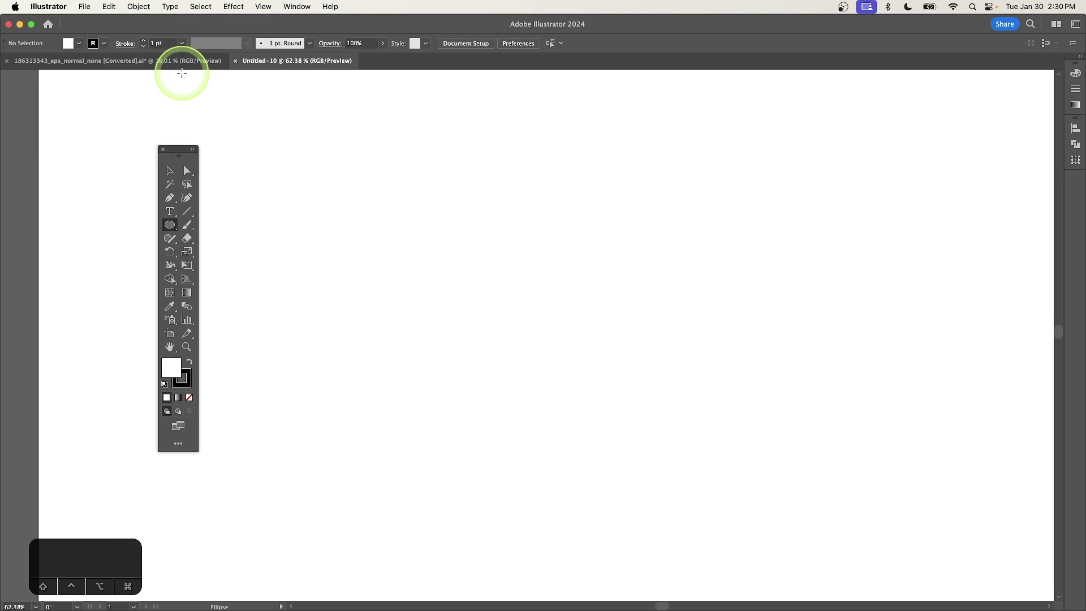
click(181, 61)
Drag the floating toolbar back to the left window edge to re-dock it.
scroll(279, 218, up, 3)
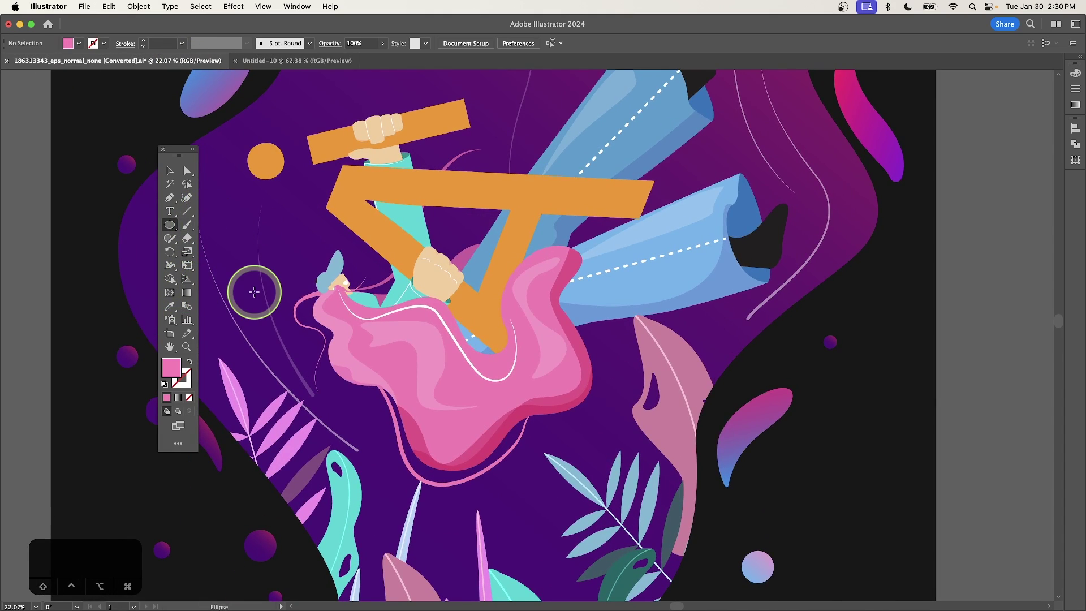
scroll(253, 292, up, 8)
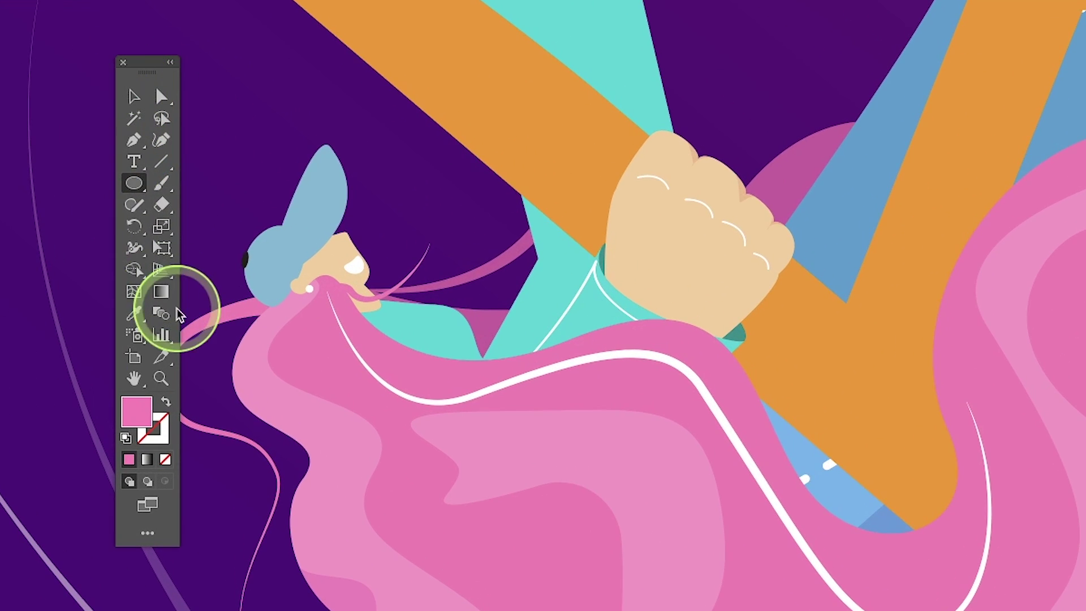
scroll(317, 288, down, 6)
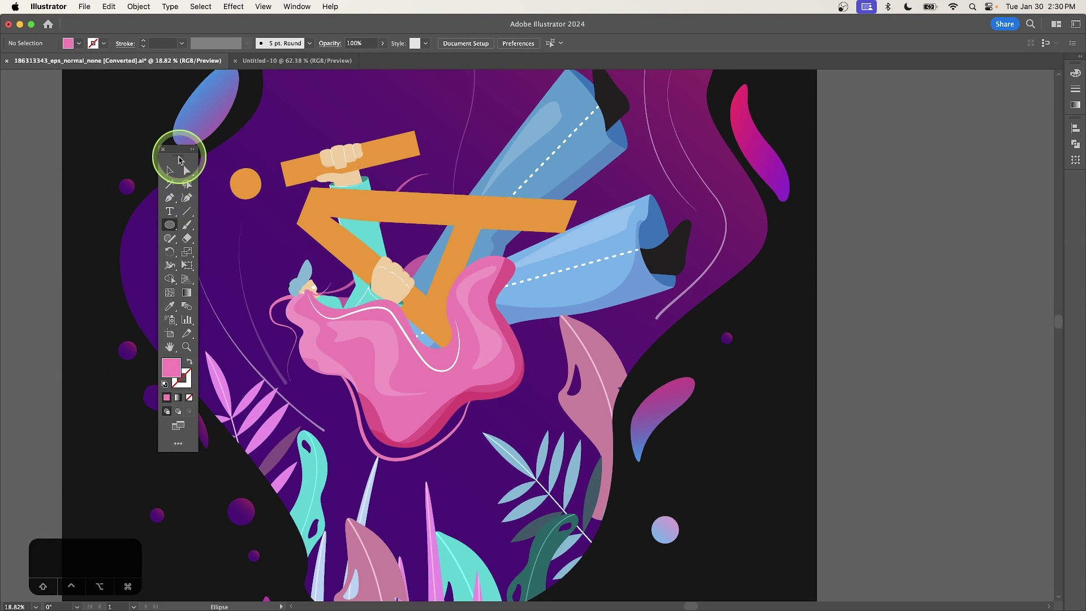
drag(180, 160, 9, 94)
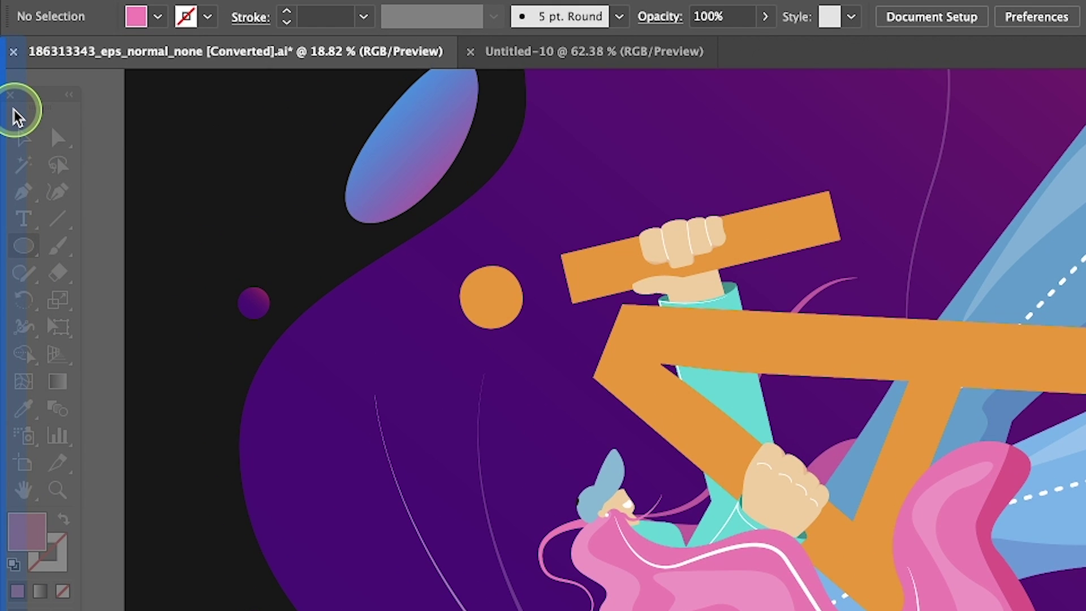
drag(14, 110, 13, 110)
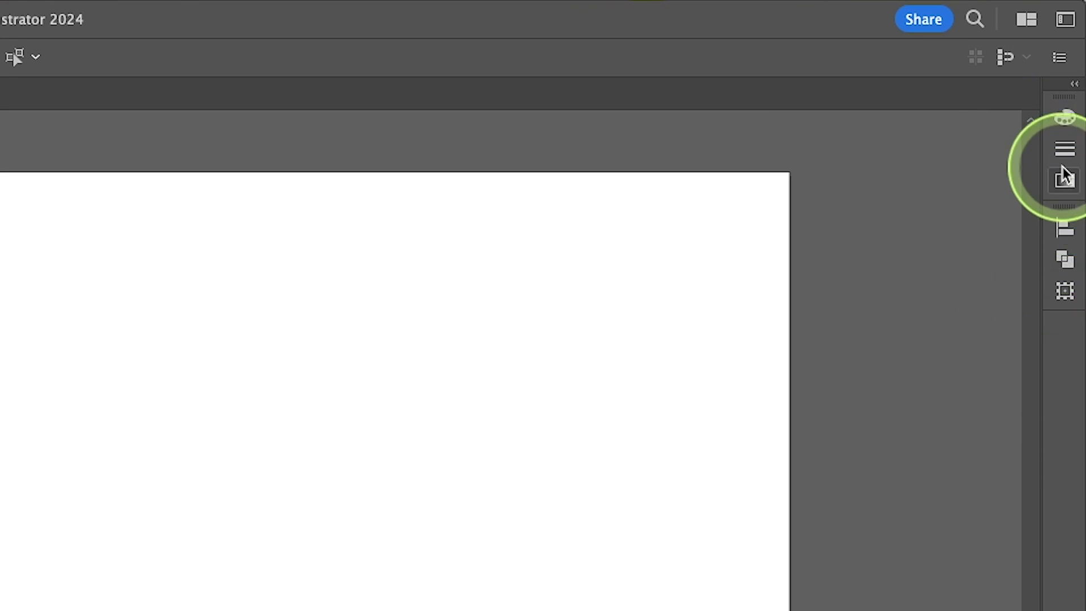
Expand the right panel dock, cycle through Color, Stroke and Gradient, and bring Align to the front.
click(1075, 85)
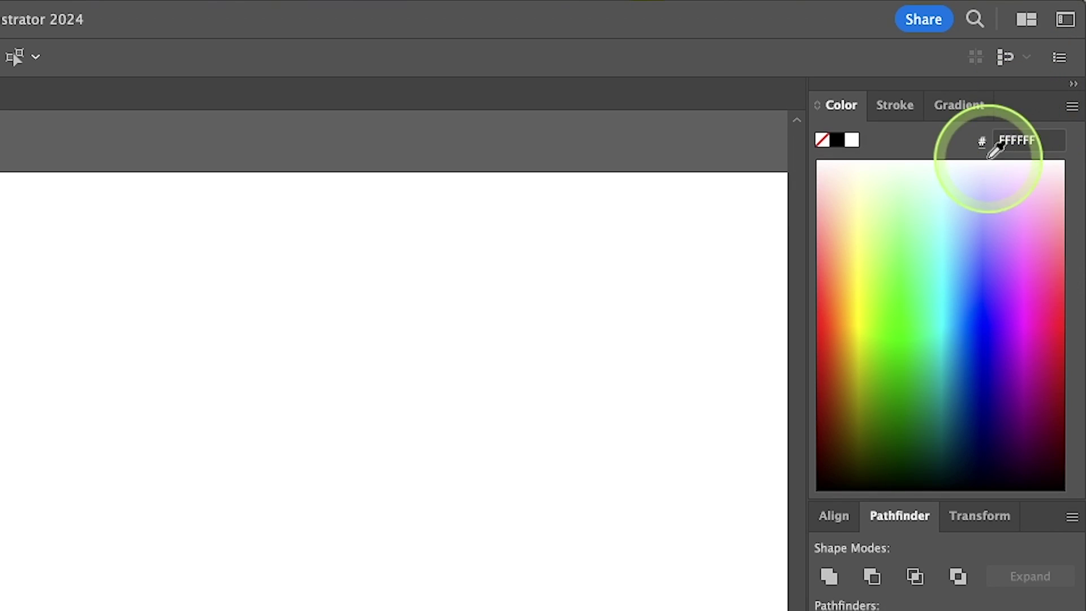
click(901, 119)
click(970, 113)
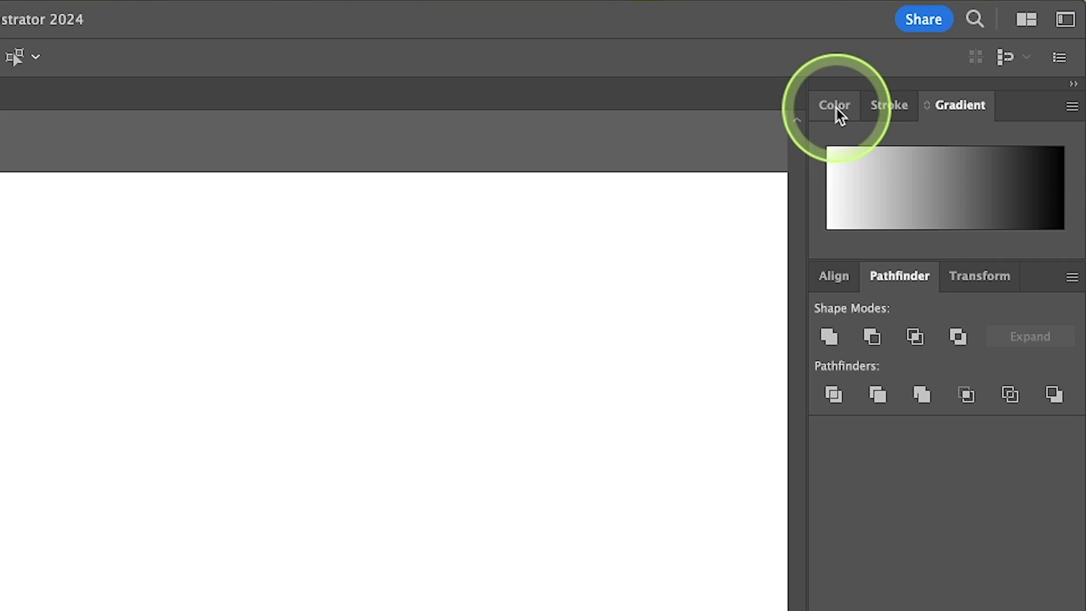
click(839, 112)
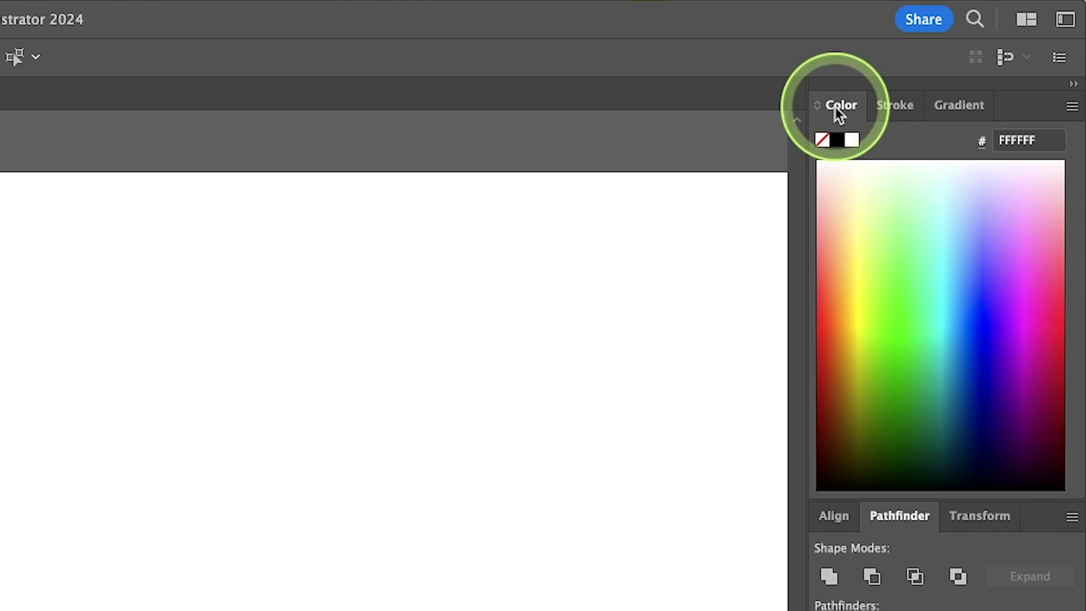
click(900, 113)
click(957, 113)
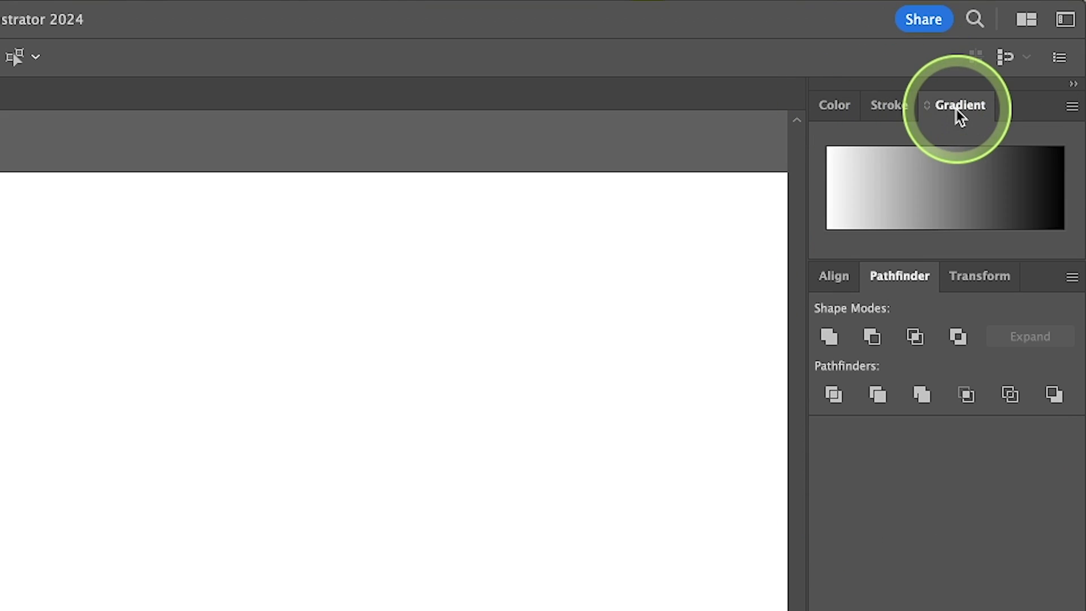
click(829, 112)
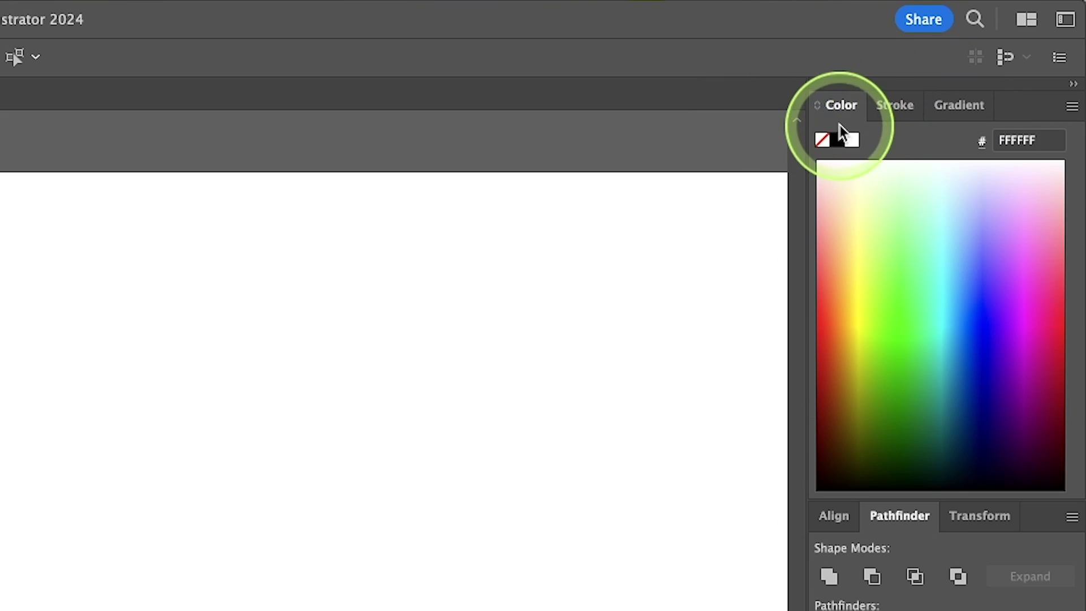
click(882, 116)
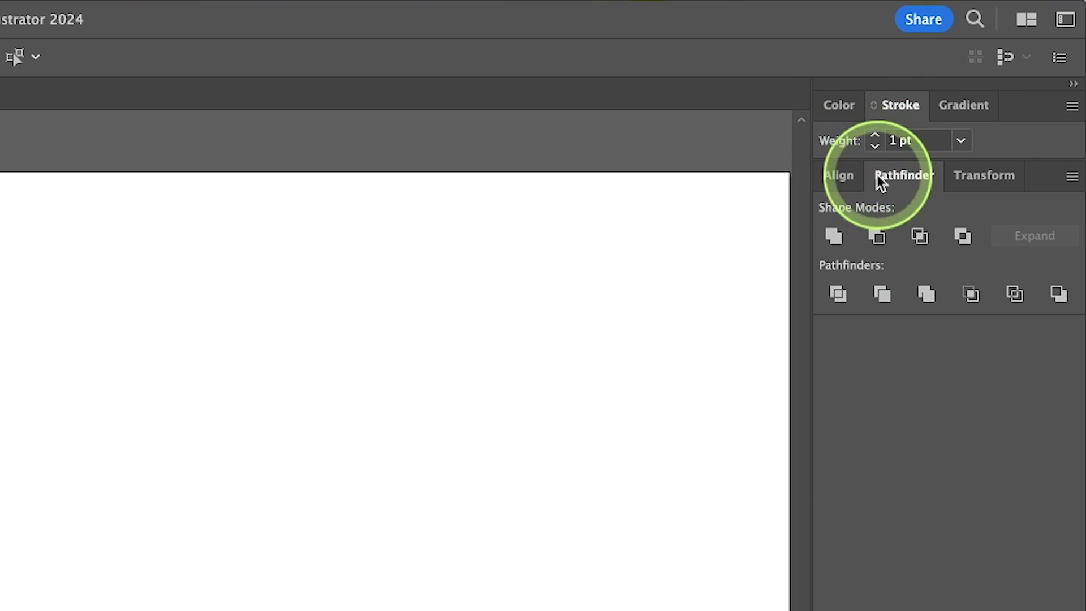
click(962, 111)
click(831, 278)
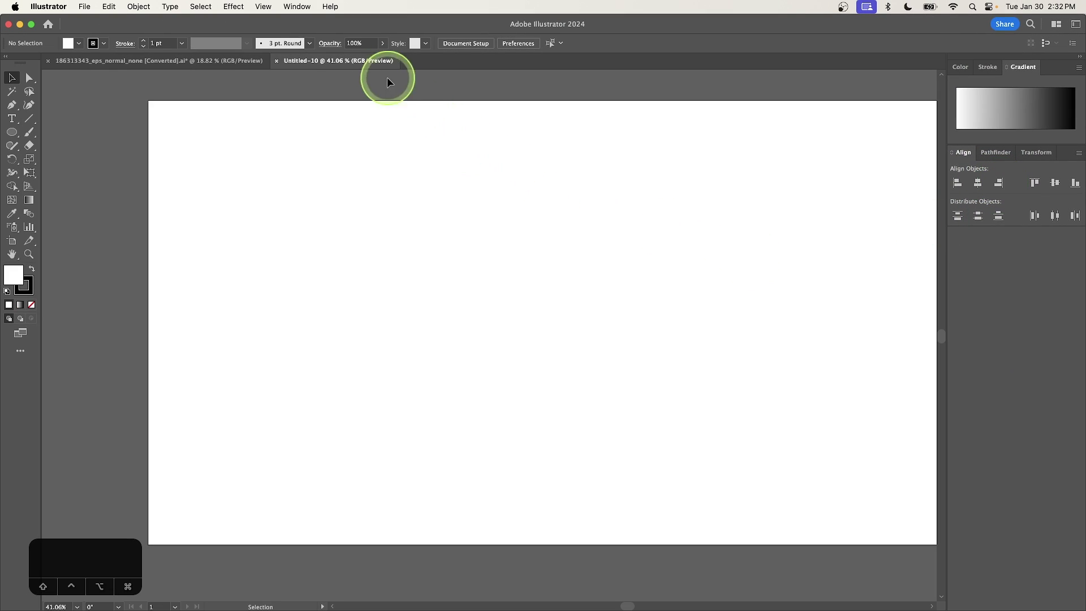
Open the Layers panel, drag it out of the right dock, and close it.
click(297, 7)
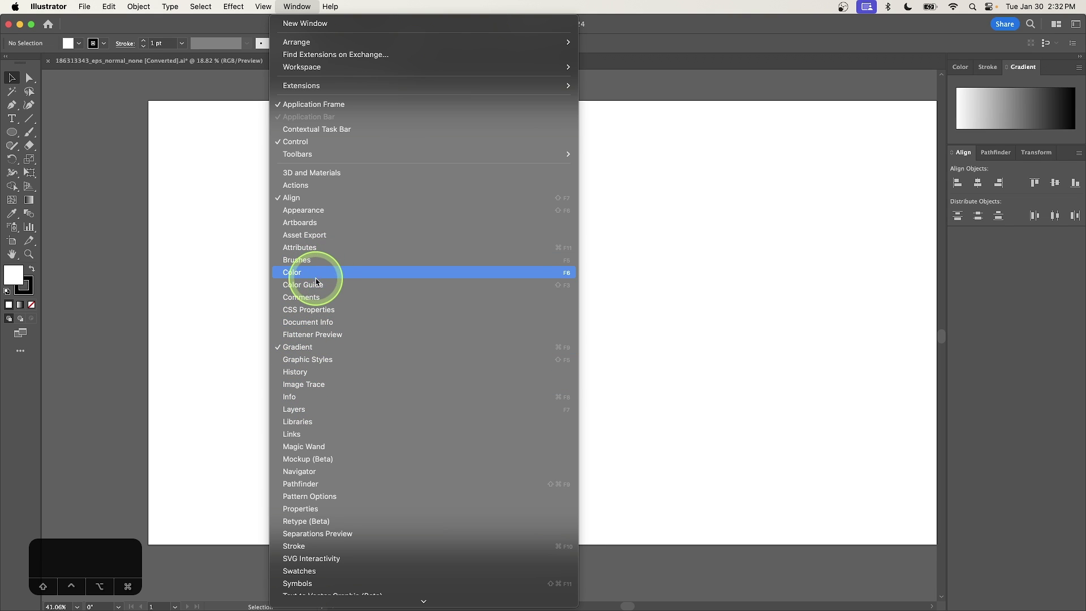
click(300, 409)
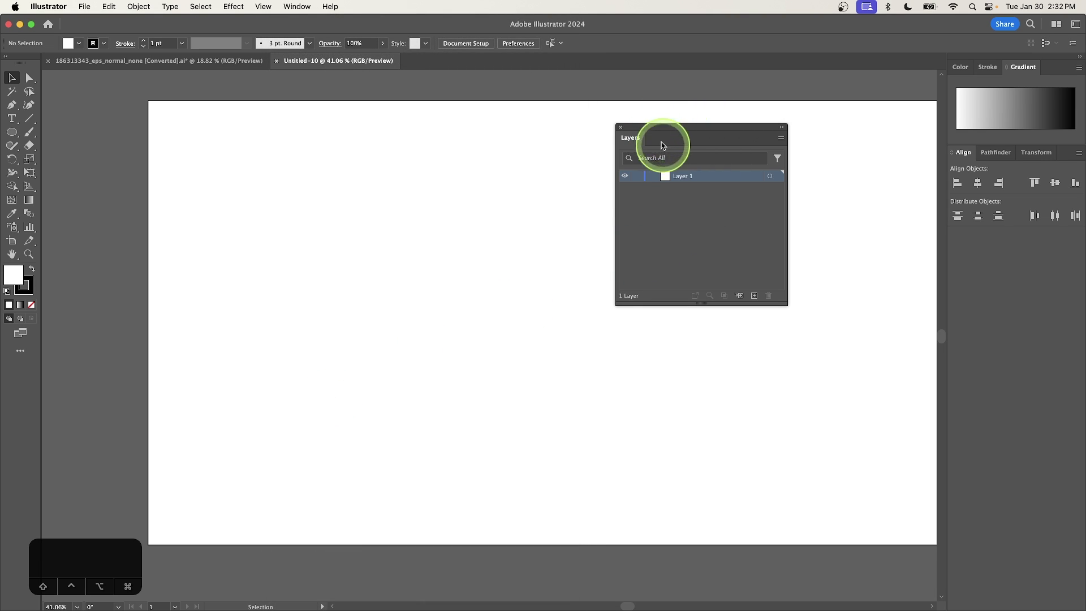
drag(692, 136, 688, 168)
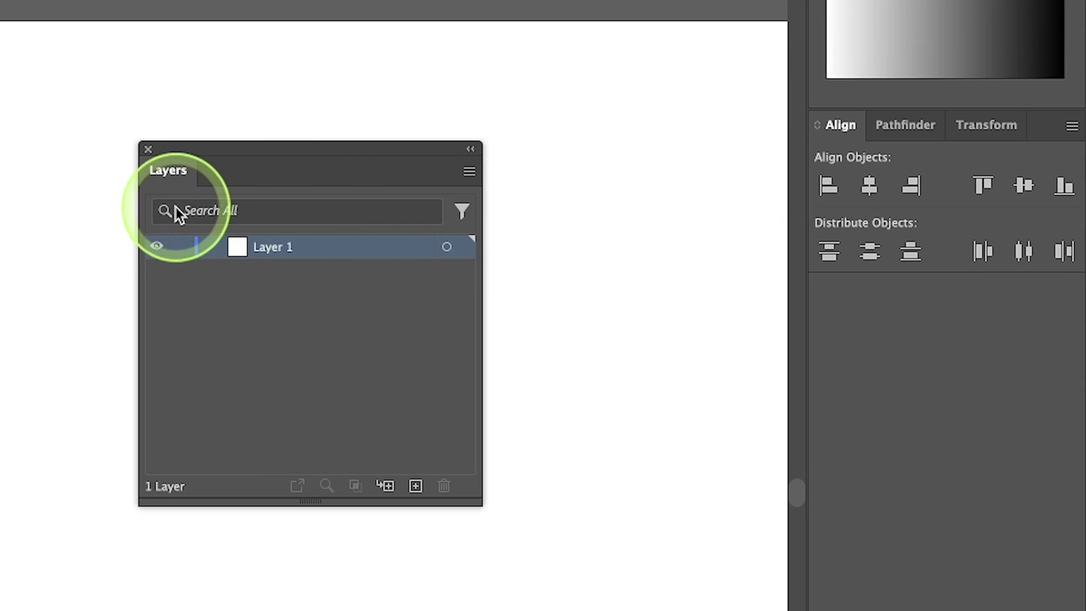
drag(174, 182, 894, 144)
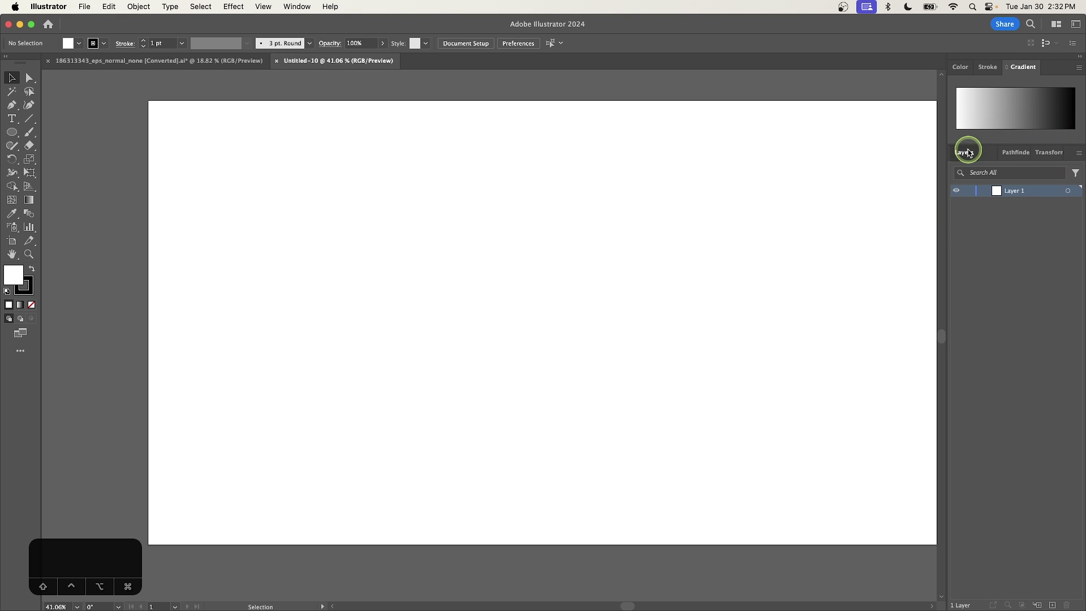
drag(969, 152, 632, 103)
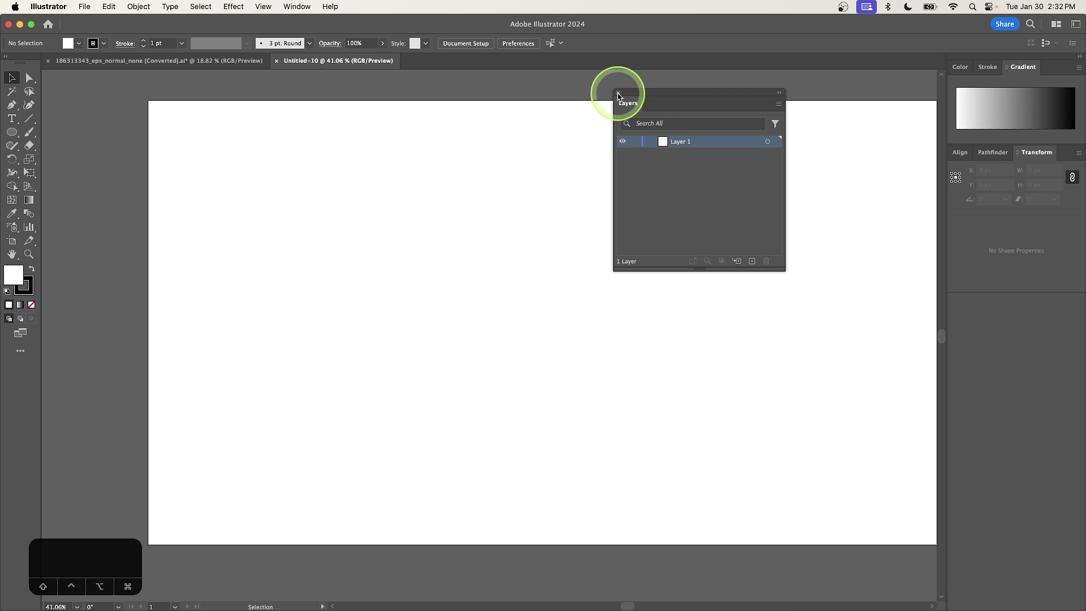
click(619, 93)
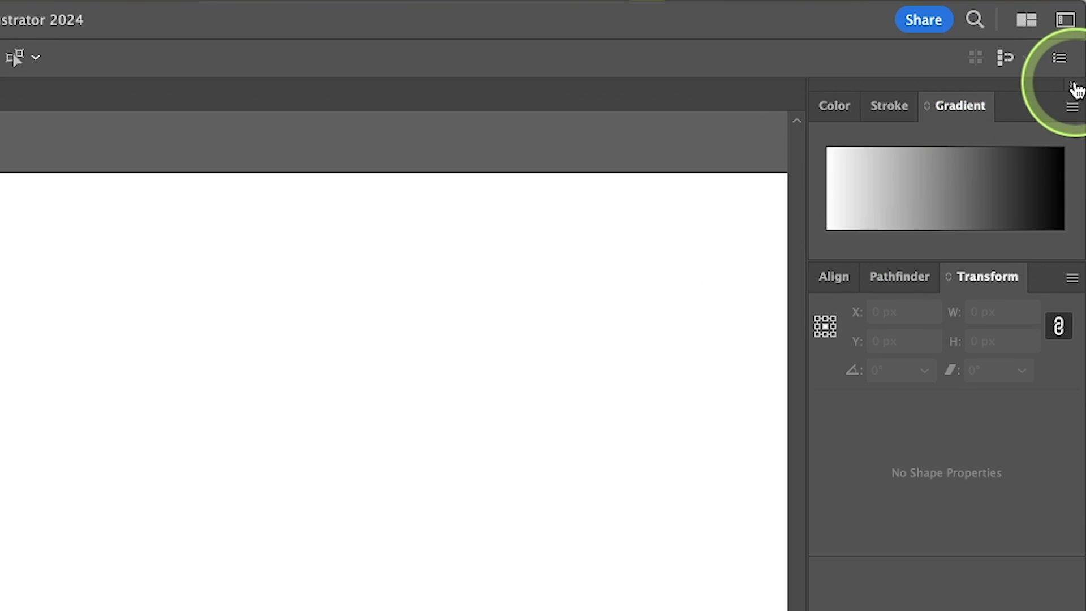
Collapse the dock and preview Color, Stroke, Gradient, Align, Pathfinder and Transform from their icons.
click(1075, 87)
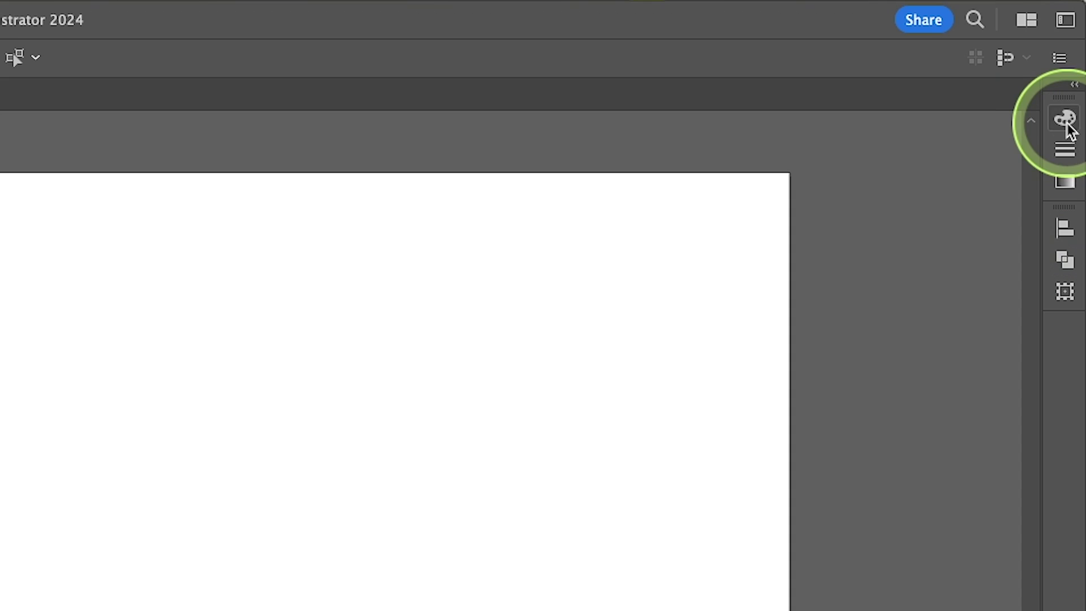
click(1066, 121)
click(1066, 152)
click(1065, 184)
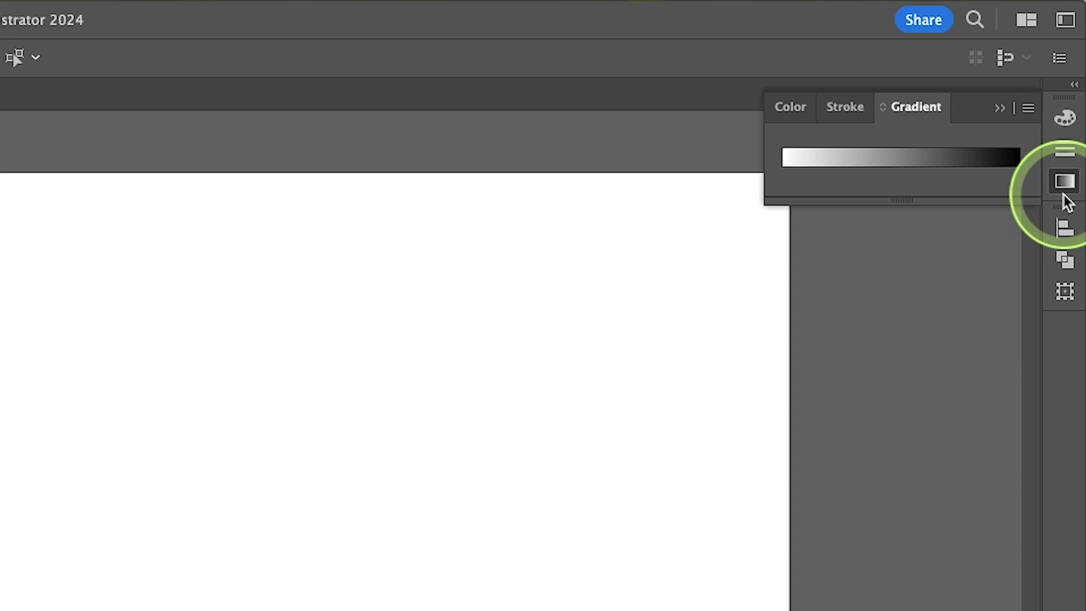
click(1065, 228)
click(1065, 260)
click(1066, 291)
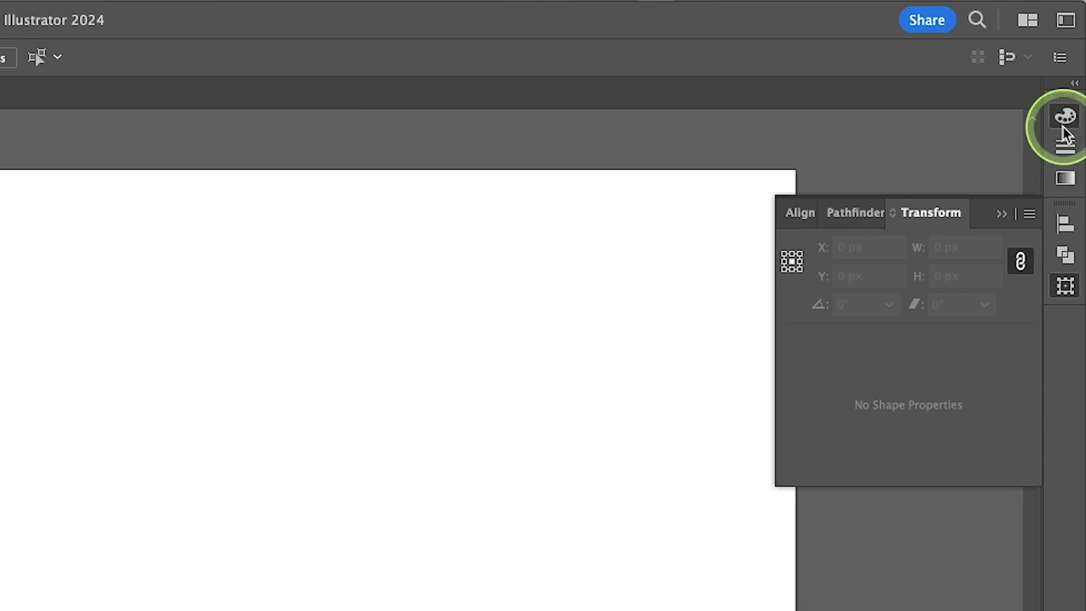
Reopen and close Color, then expand the docked panels with Color in front.
click(1064, 126)
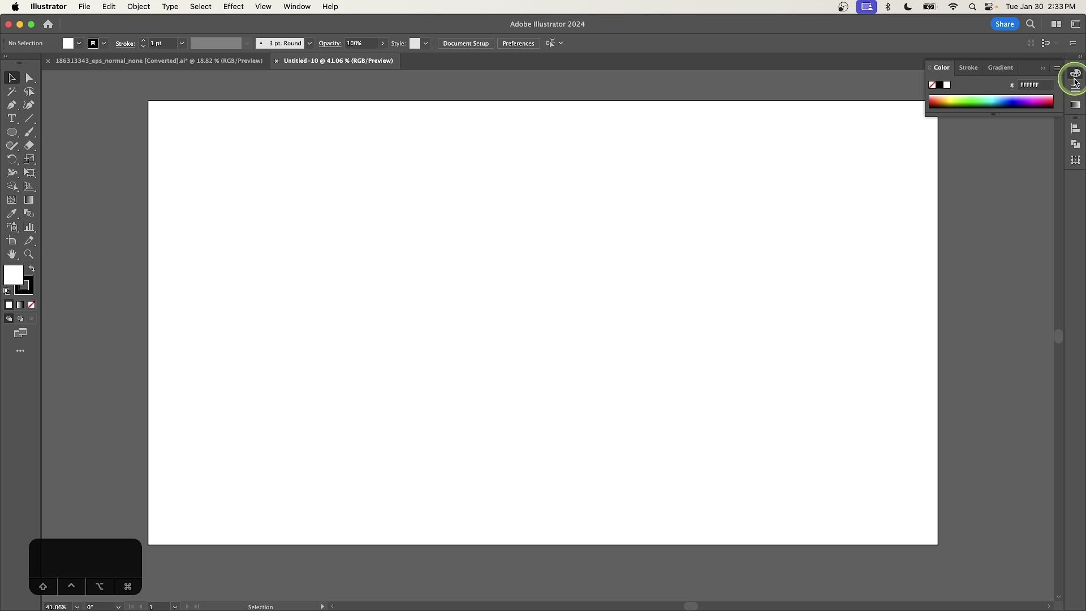
click(1076, 72)
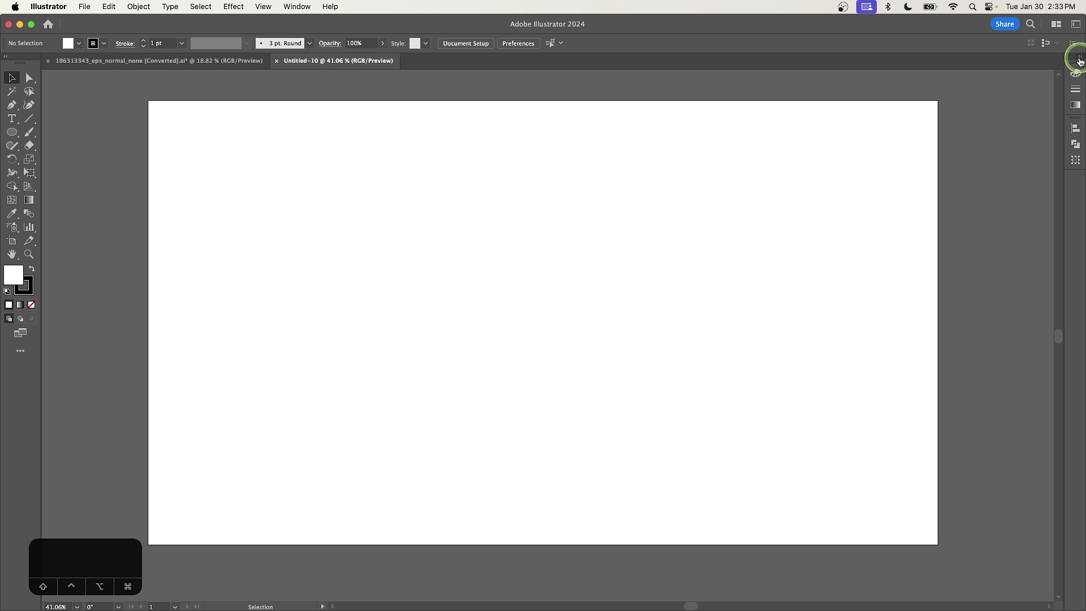
click(1079, 58)
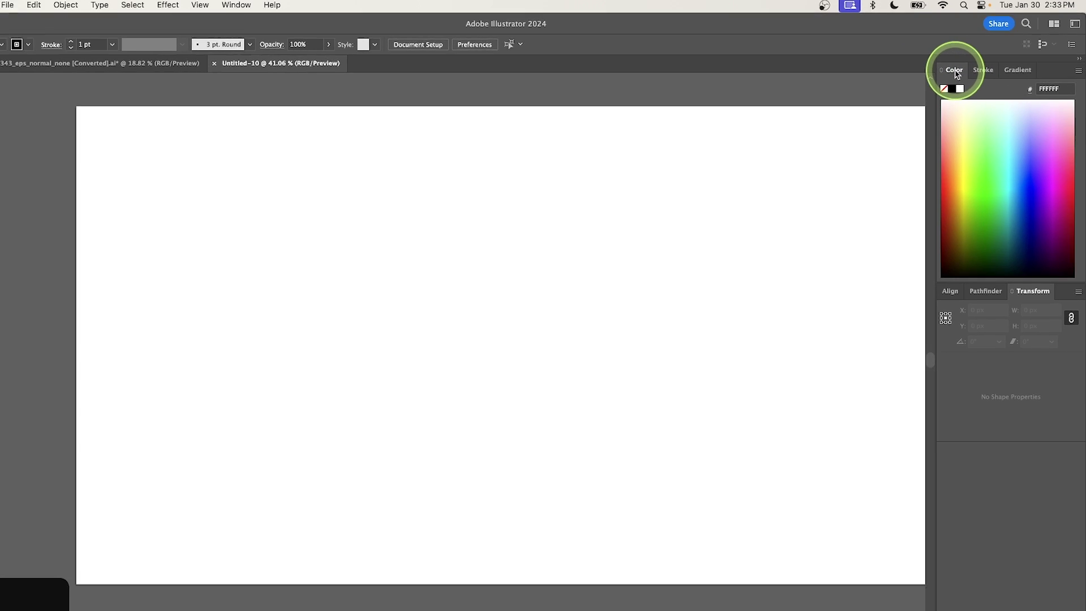
Choose Show Options for the Color and Stroke panels.
click(1072, 108)
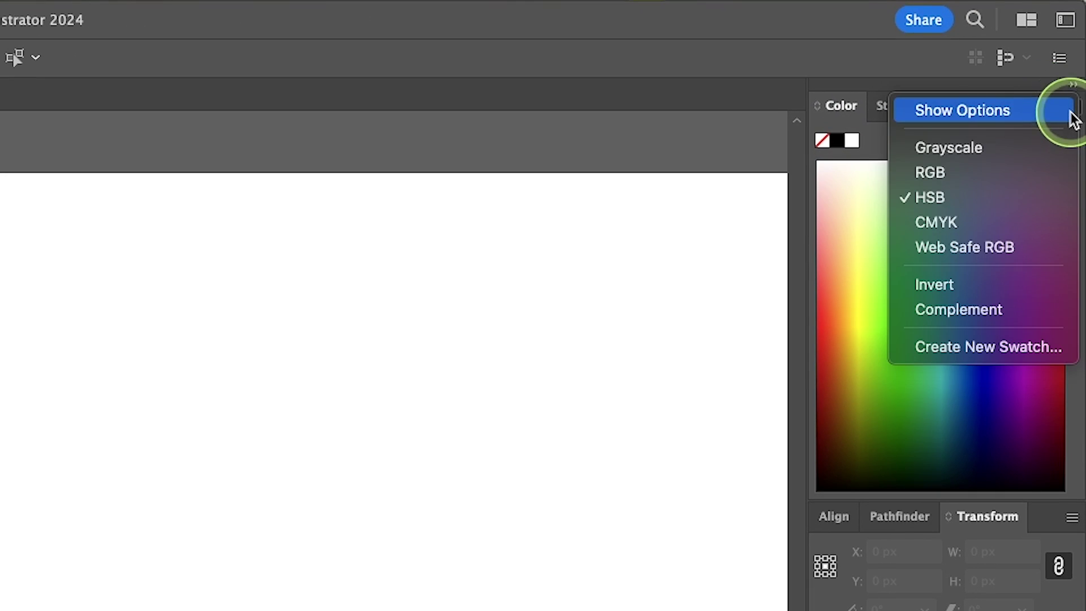
click(949, 116)
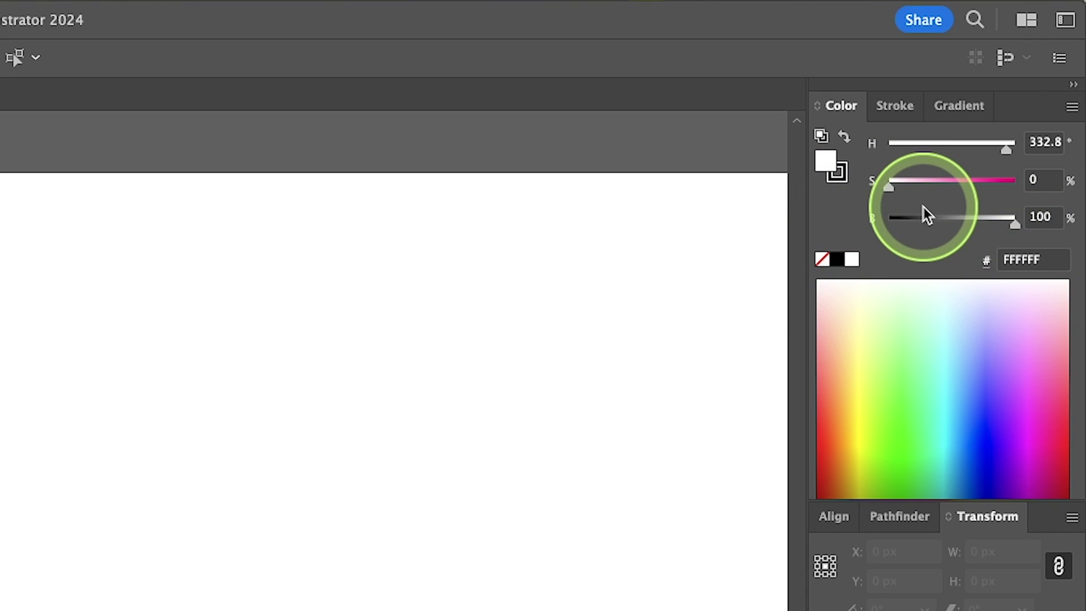
click(895, 108)
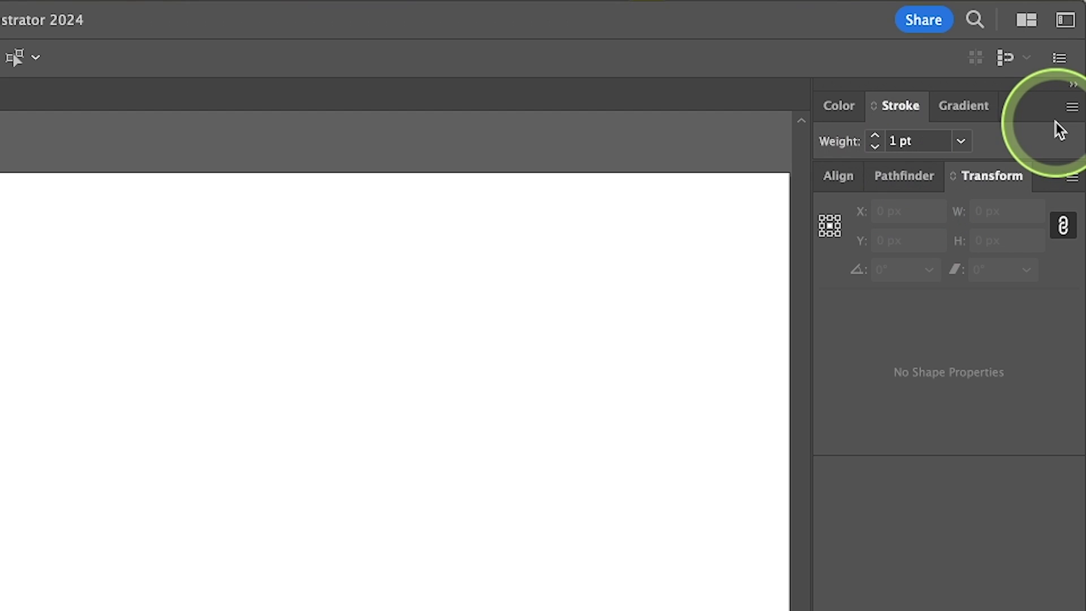
click(1072, 107)
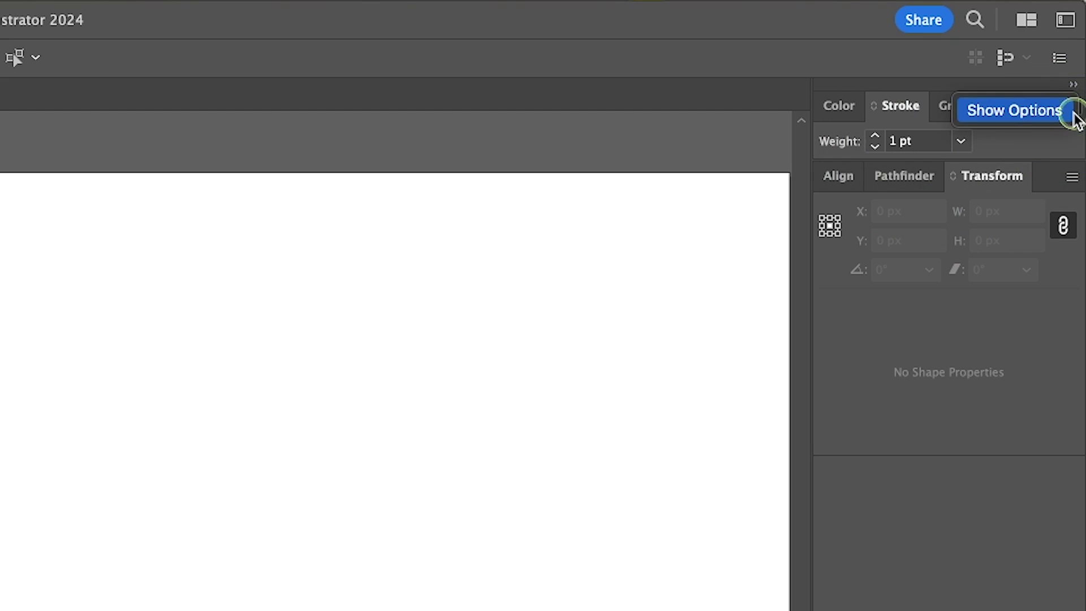
click(1020, 112)
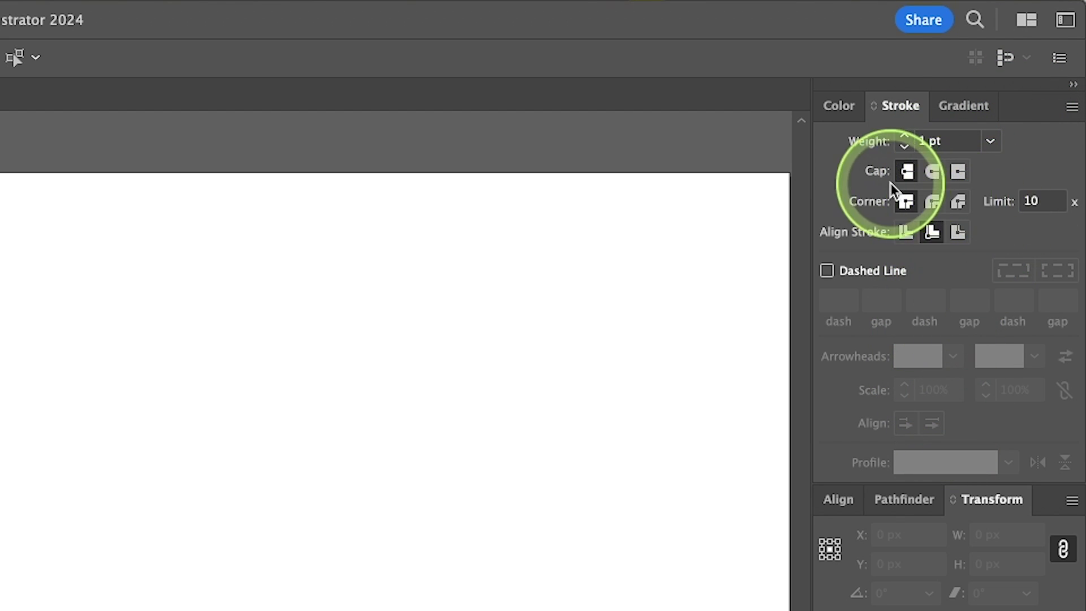
Show the Gradient panel's full options, displaying the default white-to-black gradient.
click(962, 111)
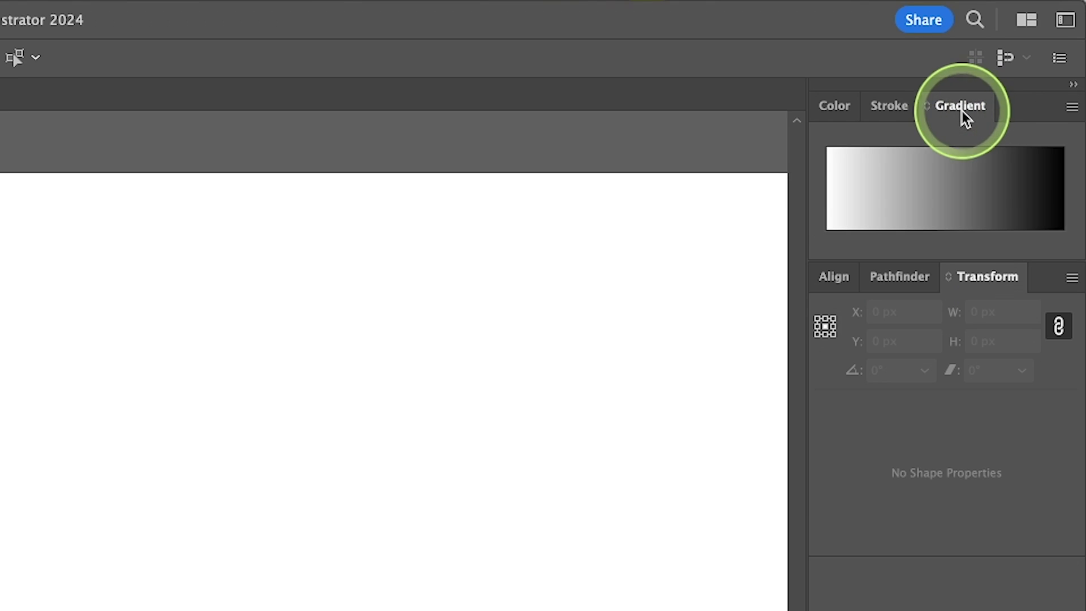
click(1070, 107)
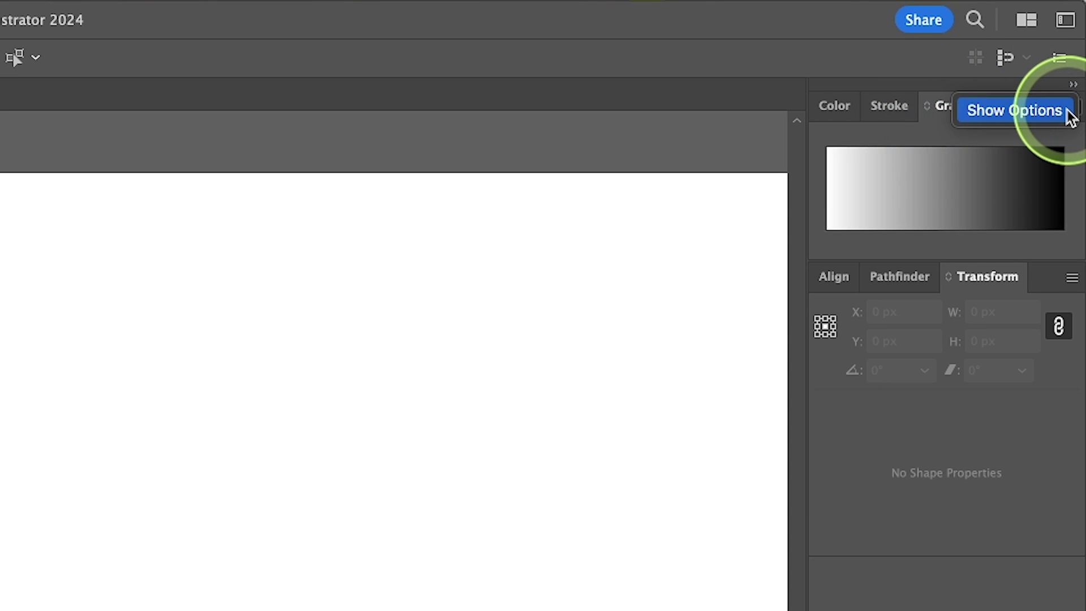
click(1033, 112)
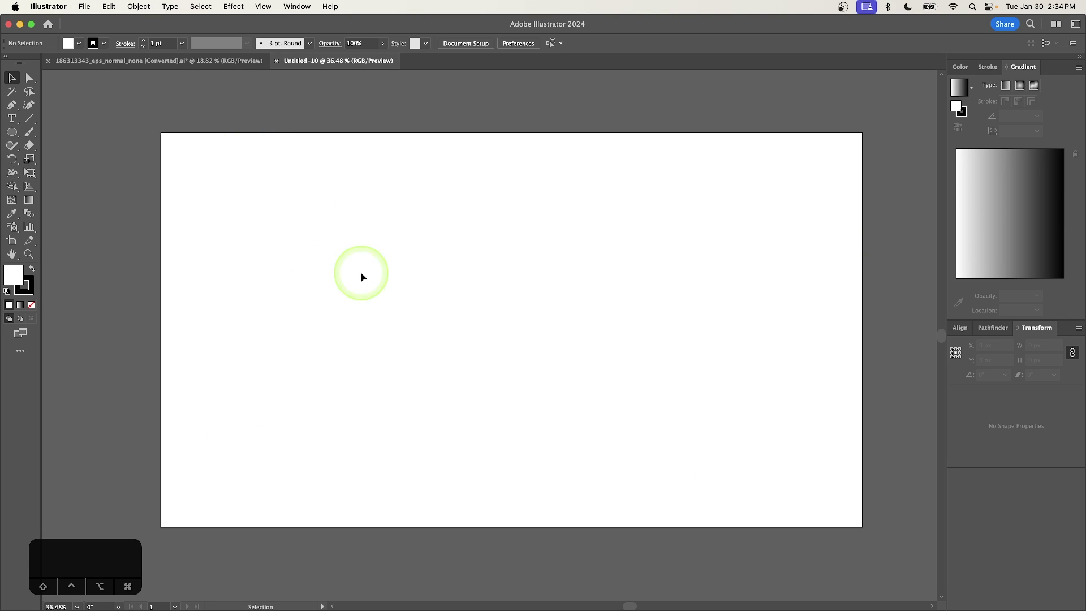
scroll(379, 301, down, 3)
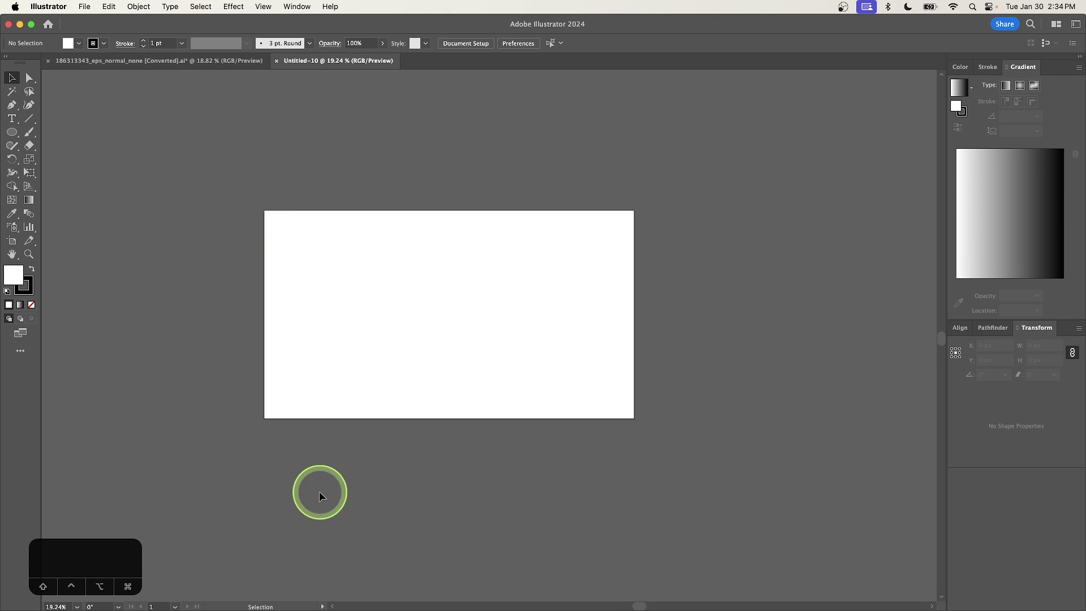
click(11, 132)
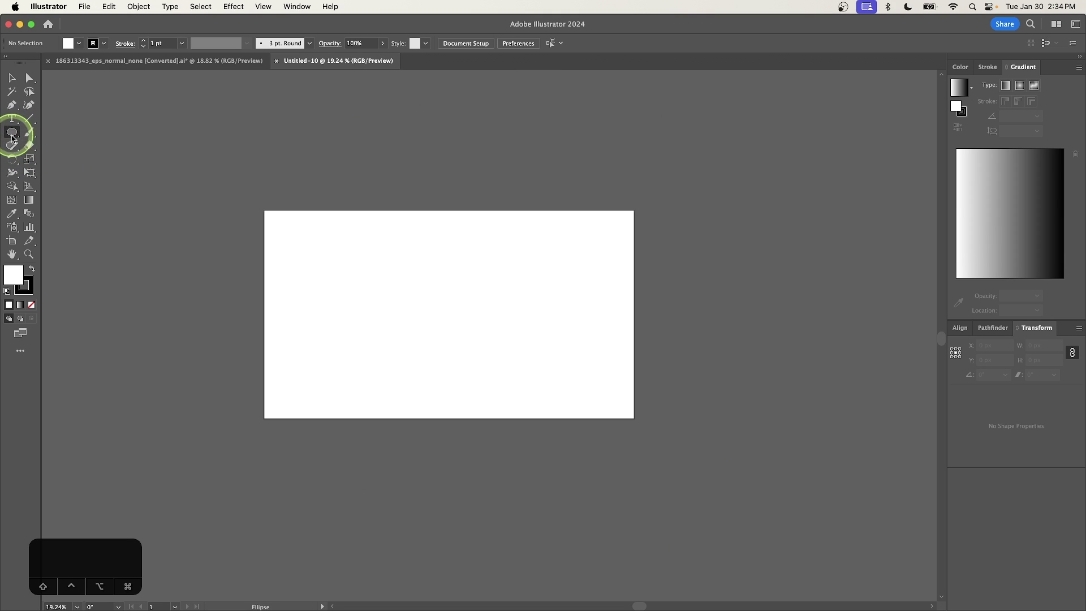
drag(151, 136, 394, 308)
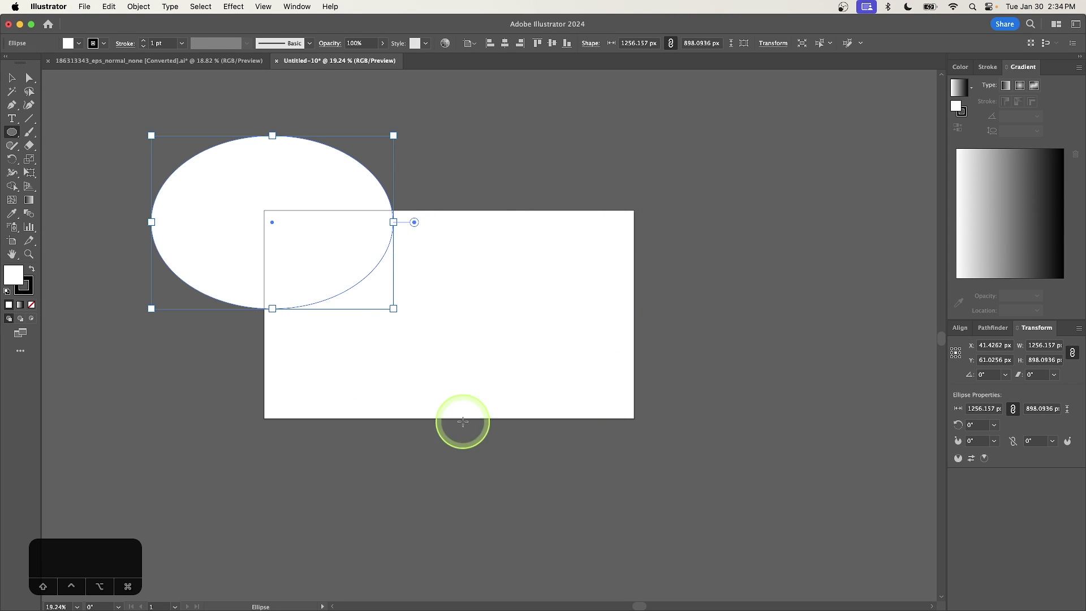
click(12, 77)
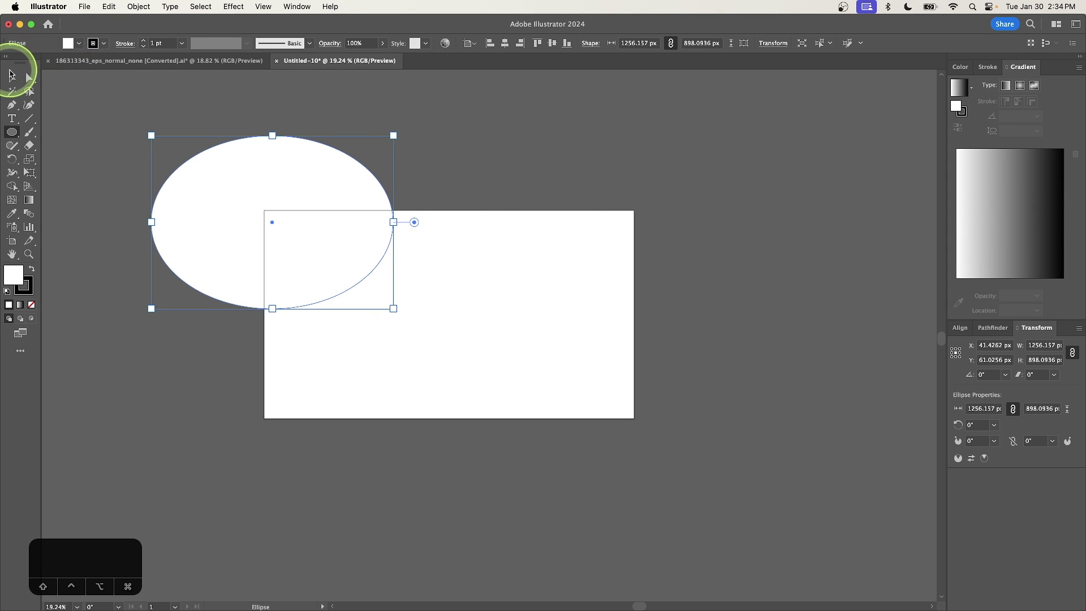
drag(186, 168, 225, 187)
key(BackSpace)
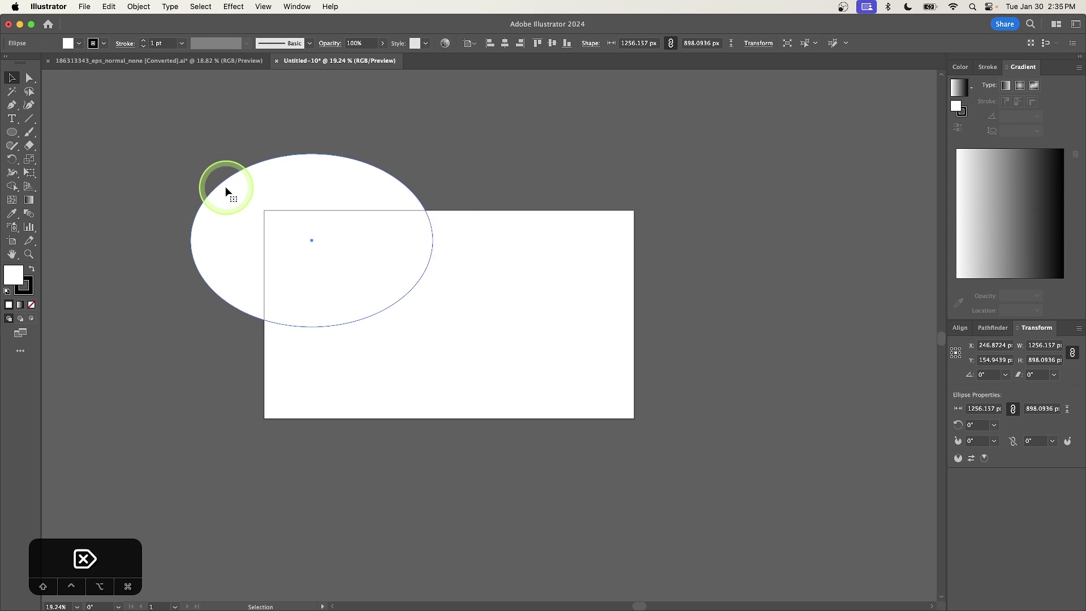
scroll(401, 265, up, 1)
scroll(401, 264, up, 3)
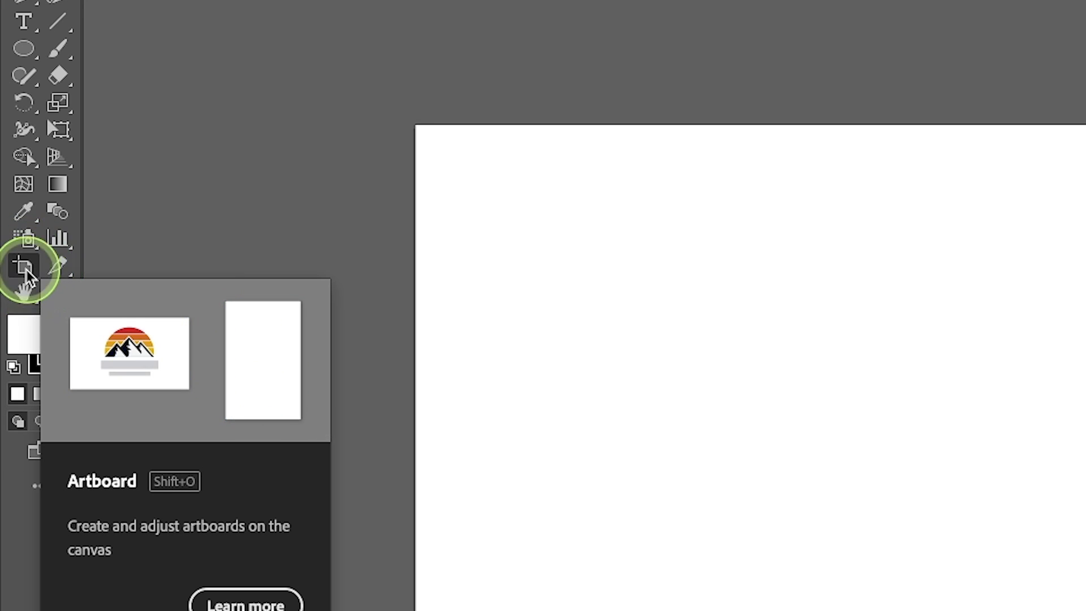
With the Artboard tool, resize the artboard to 1566.9772 x 1068.1668 px, leaving proportions unlocked.
click(25, 272)
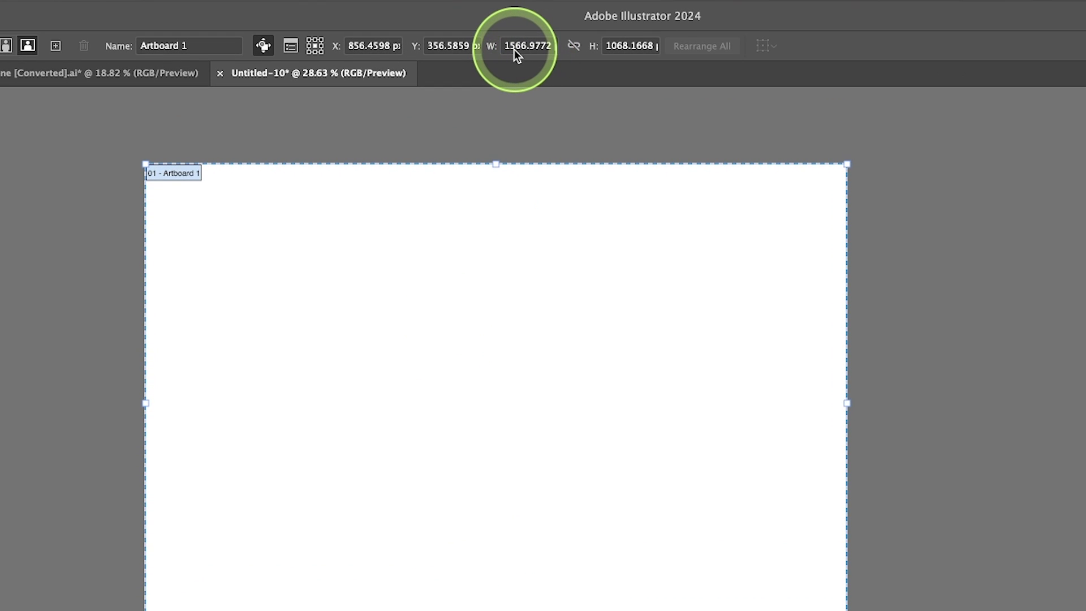
click(573, 46)
click(573, 48)
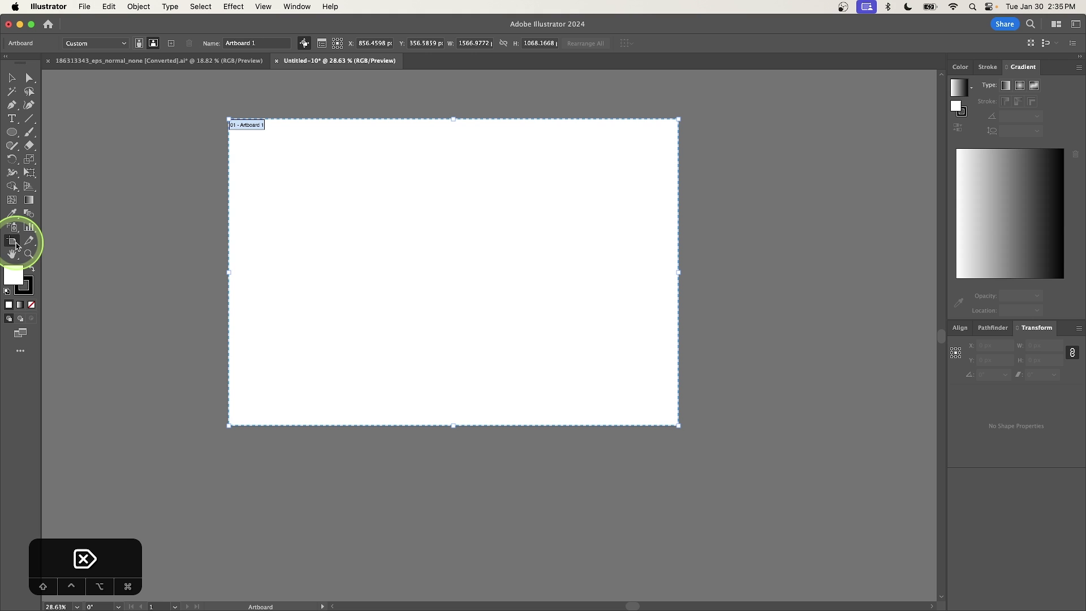
Check the artboard's name and size in Artboard Options, then close it and exit artboard editing.
key(Return)
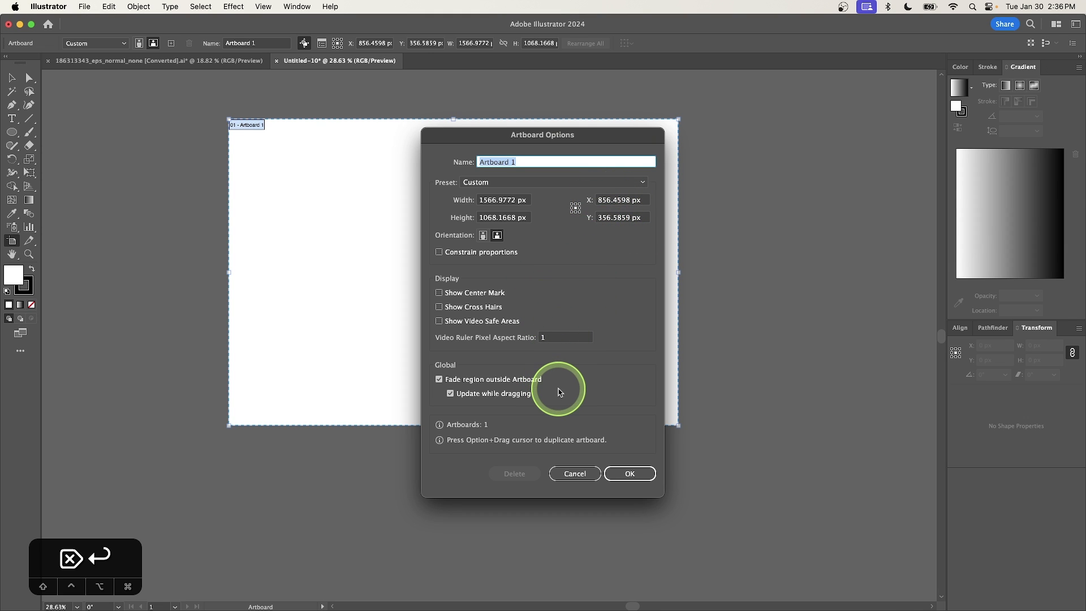
key(Escape)
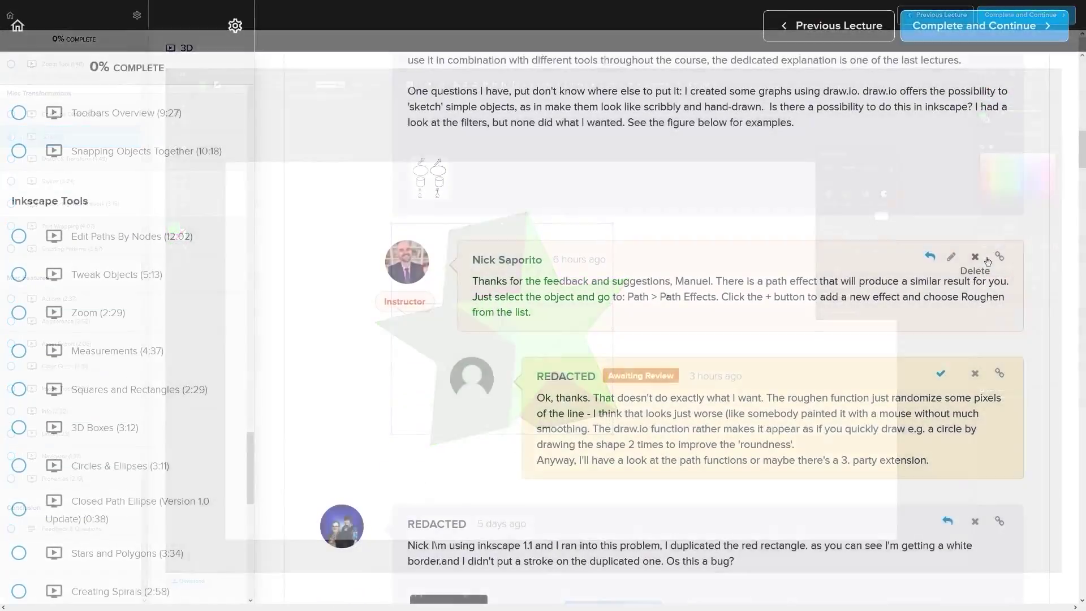
scroll(987, 263, down, 6)
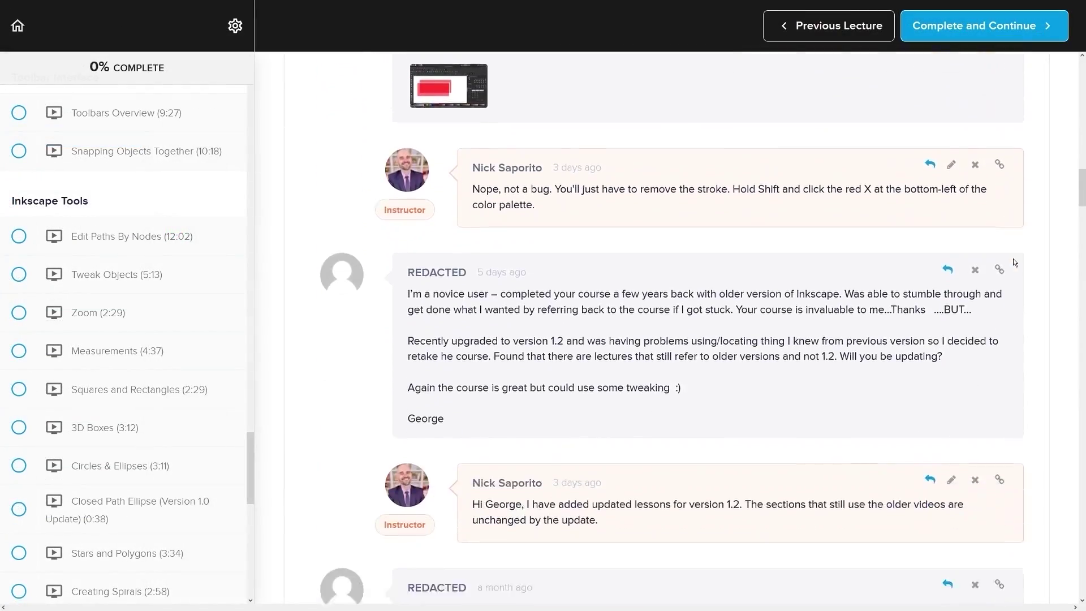